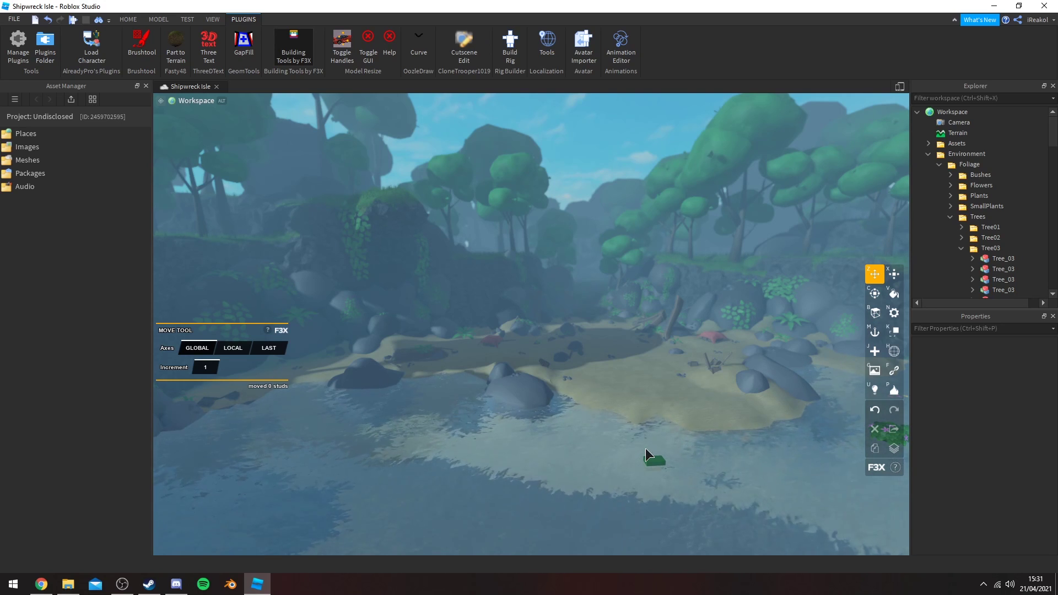
Examine the island's sandy beach, scattered rocks and surrounding water from several angles
right_click_drag(618, 406, 669, 378)
key("a")
key("a")
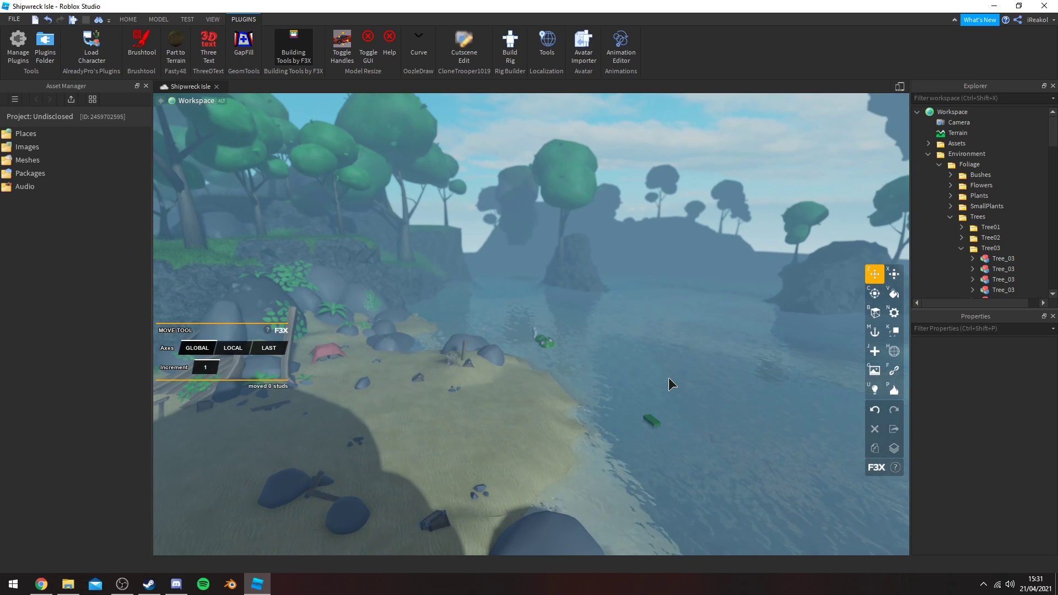
key("w")
right_click_drag(676, 375, 654, 339)
key("s")
key("w")
right_click_drag(557, 305, 531, 287)
key("w")
key("d")
key("s")
key("s")
right_click_drag(559, 365, 559, 365)
right_click_drag(475, 355, 475, 355)
Examine the forest clearing, its grass, trees and paths, and the boat-shaped treehouse from several viewpoints
key("w")
mouse_move(560, 352)
right_mouse_down()
mouse_move(557, 375)
mouse_move(557, 362)
right_mouse_up()
scroll(558, 381, "up", 10)
key("w")
key("s")
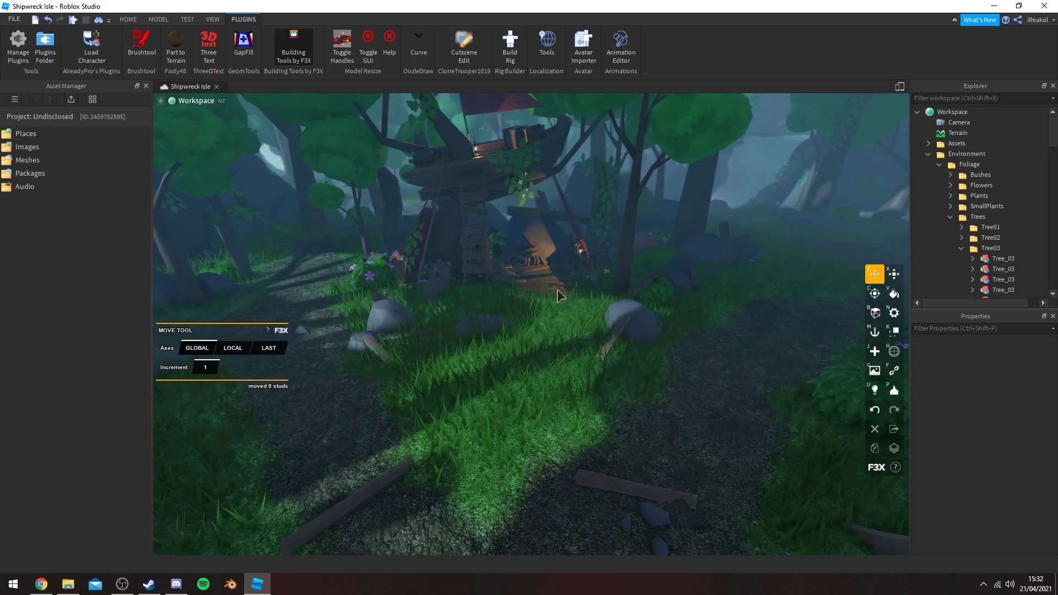
right_click_drag(557, 289, 556, 289)
key("w")
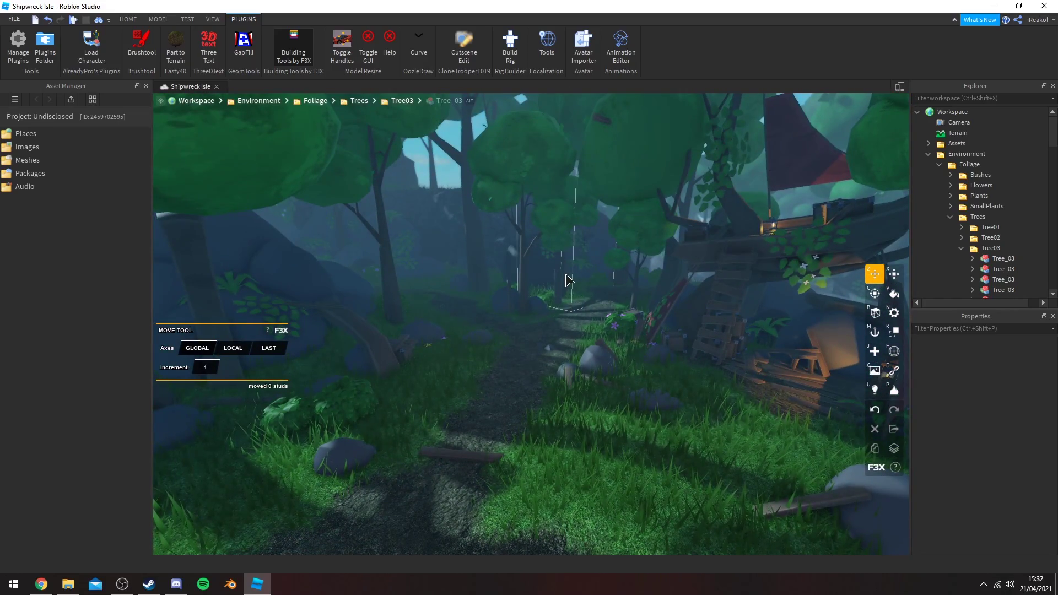
right_click_drag(566, 275, 567, 339)
key("w")
key("s")
right_click_drag(708, 406, 610, 383)
key("w")
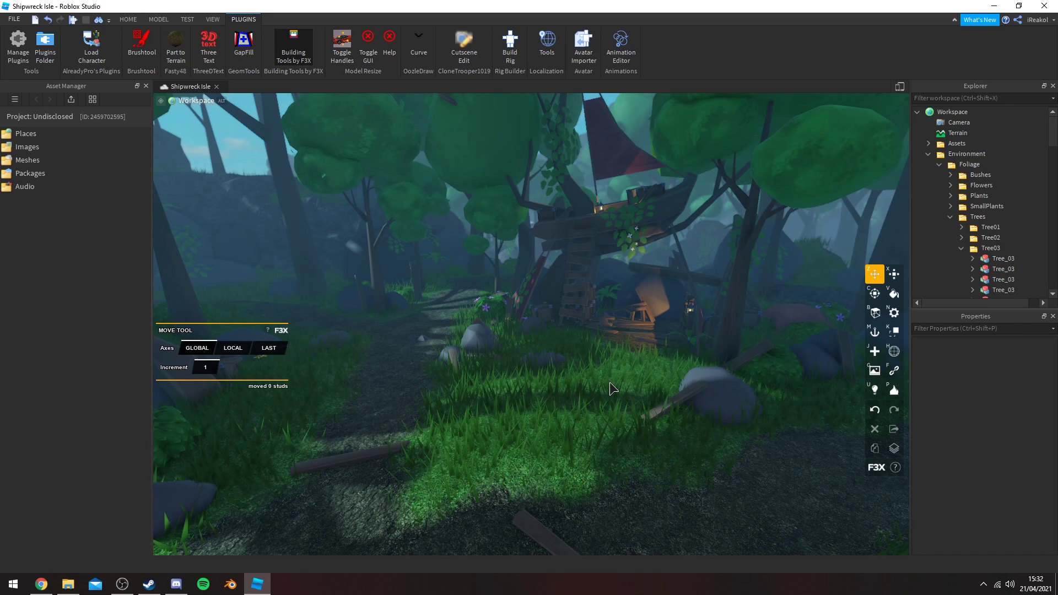
key("w")
right_click_drag(610, 383, 503, 349)
key("w")
key("w")
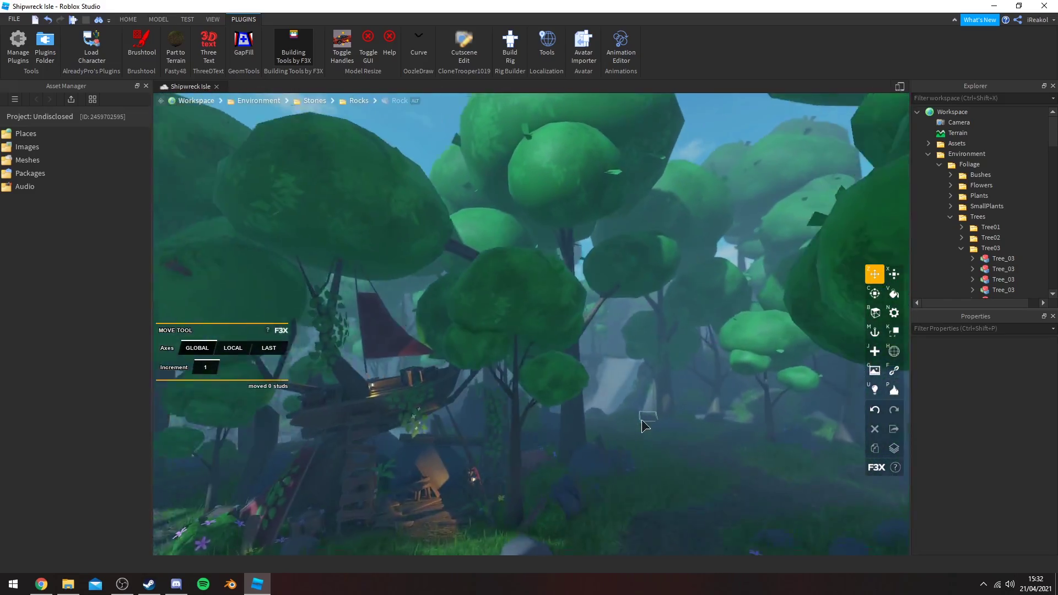
Inspect the wooden plank bridge, the waterfall beside it and the wooded trail beyond
key("w")
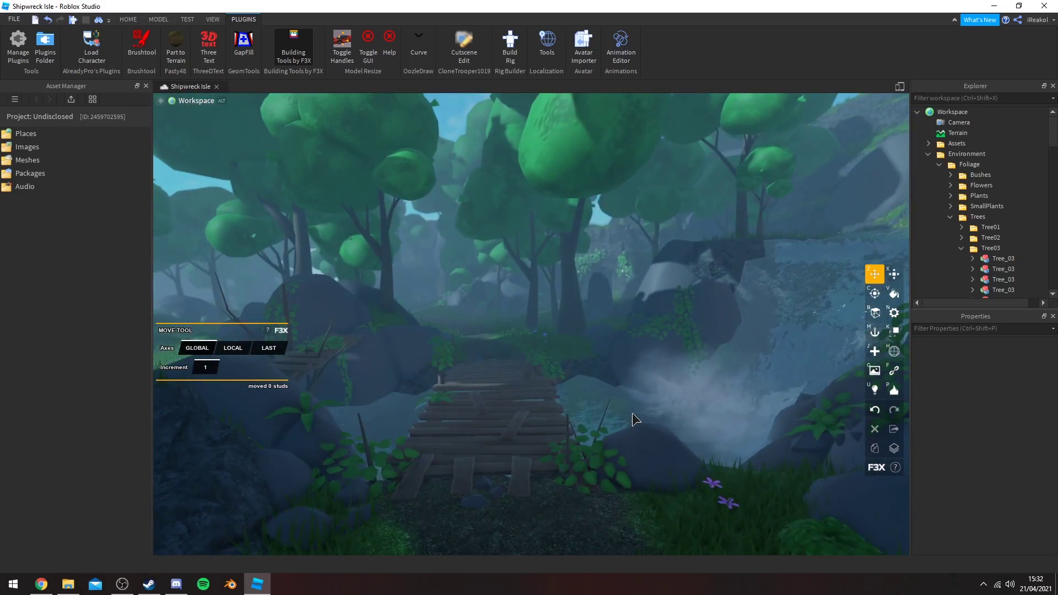
right_click_drag(678, 405, 673, 403)
key("s")
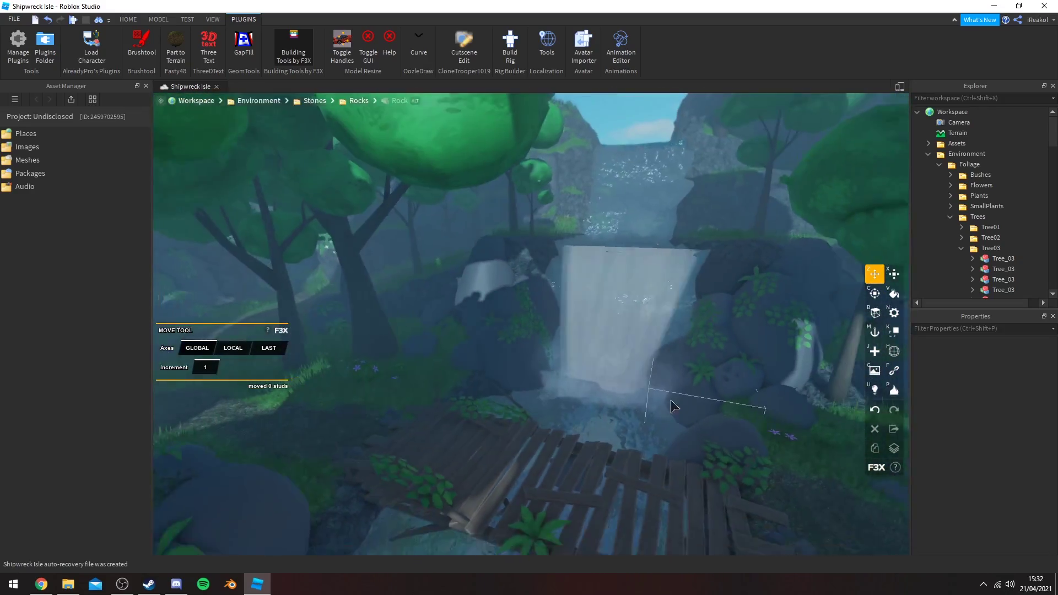
key("s")
right_click_drag(620, 316, 604, 335)
key("w")
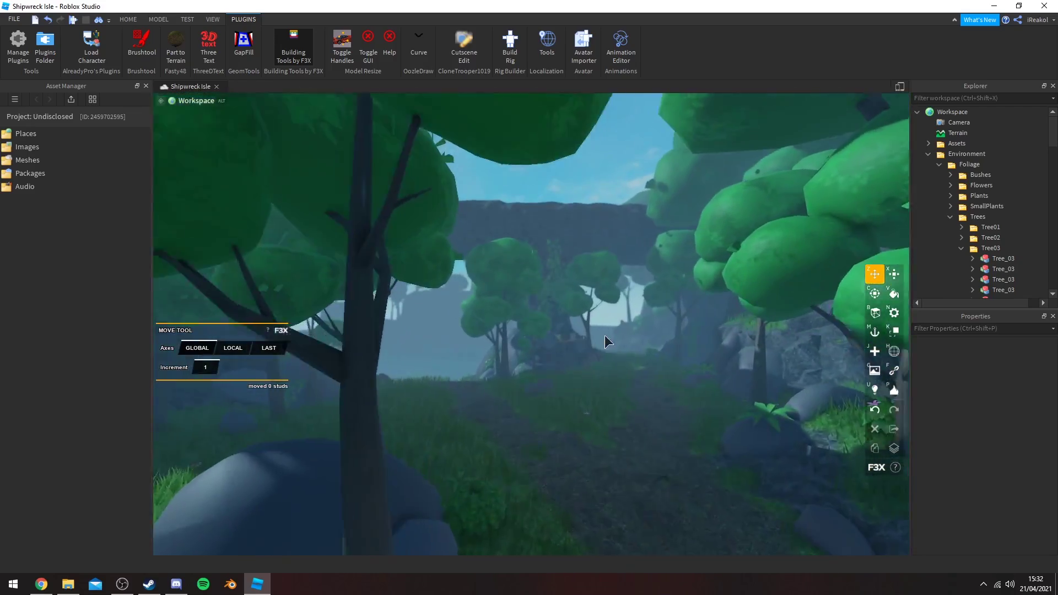
right_click_drag(689, 412, 696, 412)
key("w")
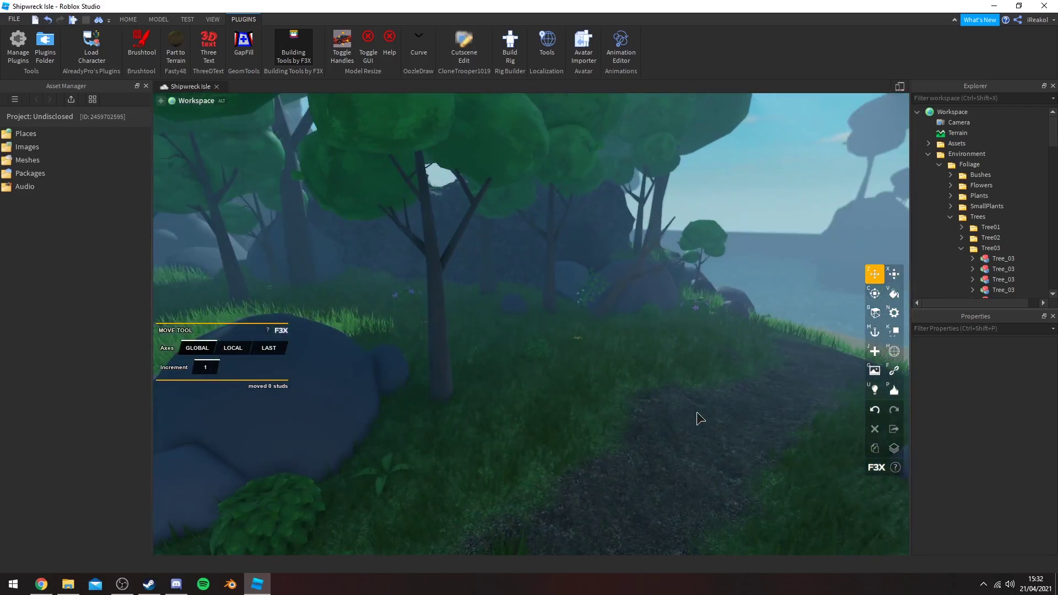
key("w")
key("a")
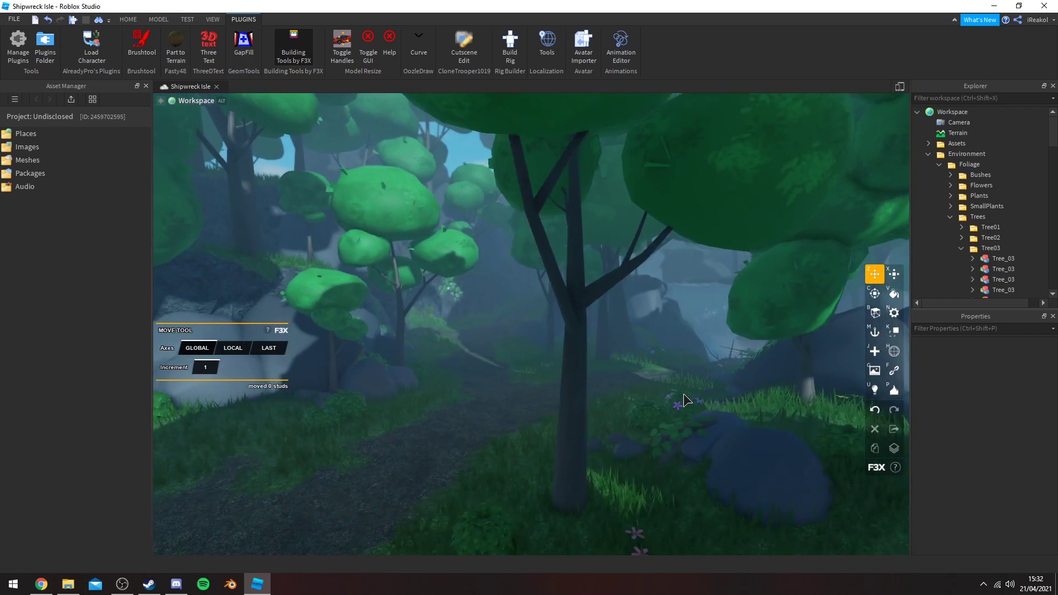
Examine the rocky edge of the beach near the stone arch and the debris-lined path into the forest
key("s")
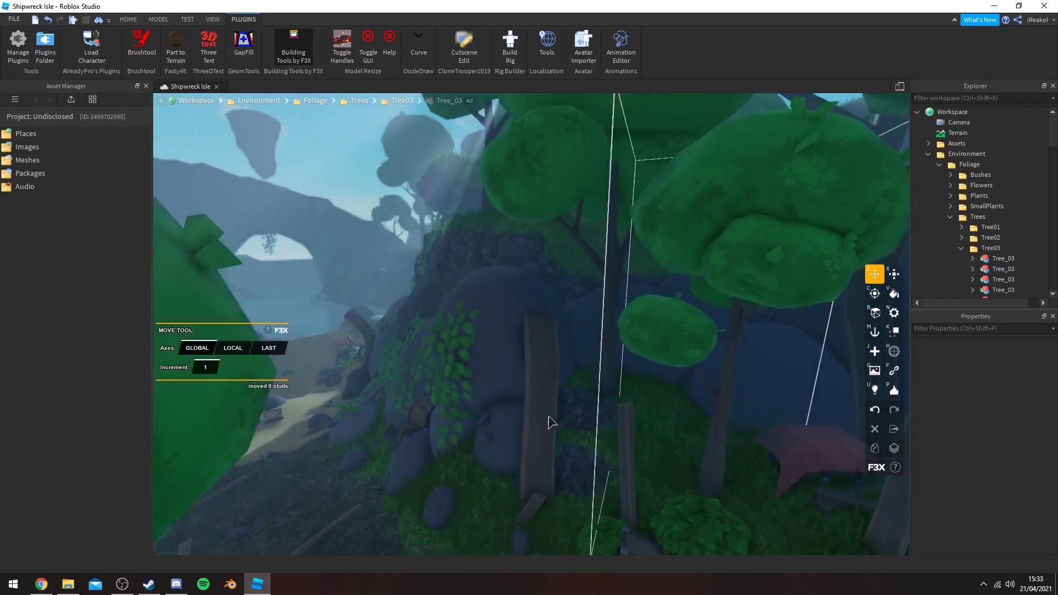
key("w")
key("a")
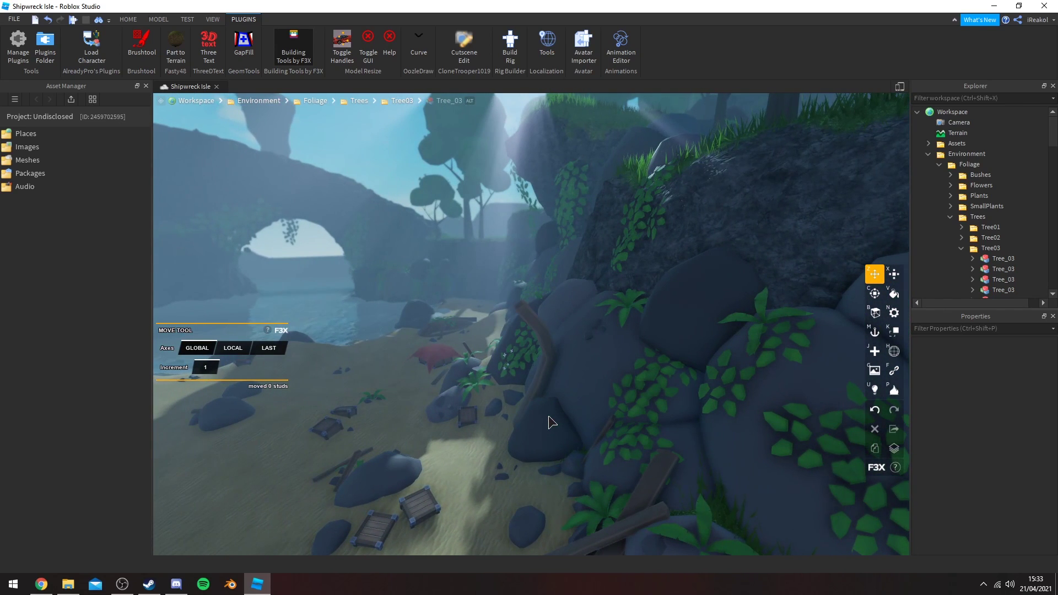
left_click(551, 424)
key("s")
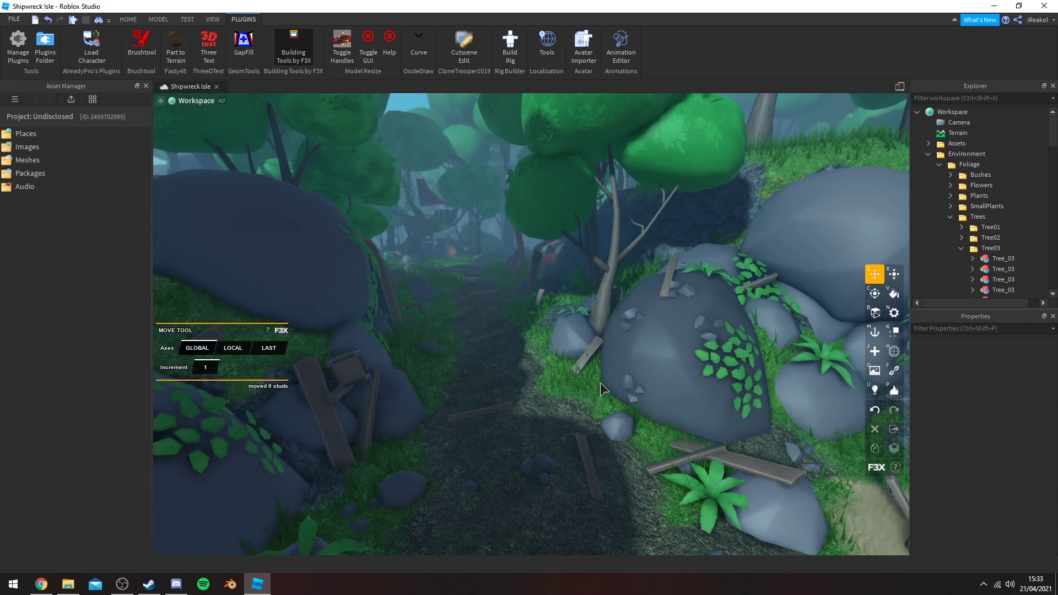
right_click_drag(588, 386, 587, 388)
key("w")
key("a")
right_click_drag(455, 259, 529, 331)
key("w")
key("s")
Inspect the crates, loose planks and wooden wreckage on the sand, and the rocks beside the forest path
right_click_drag(464, 414, 464, 415)
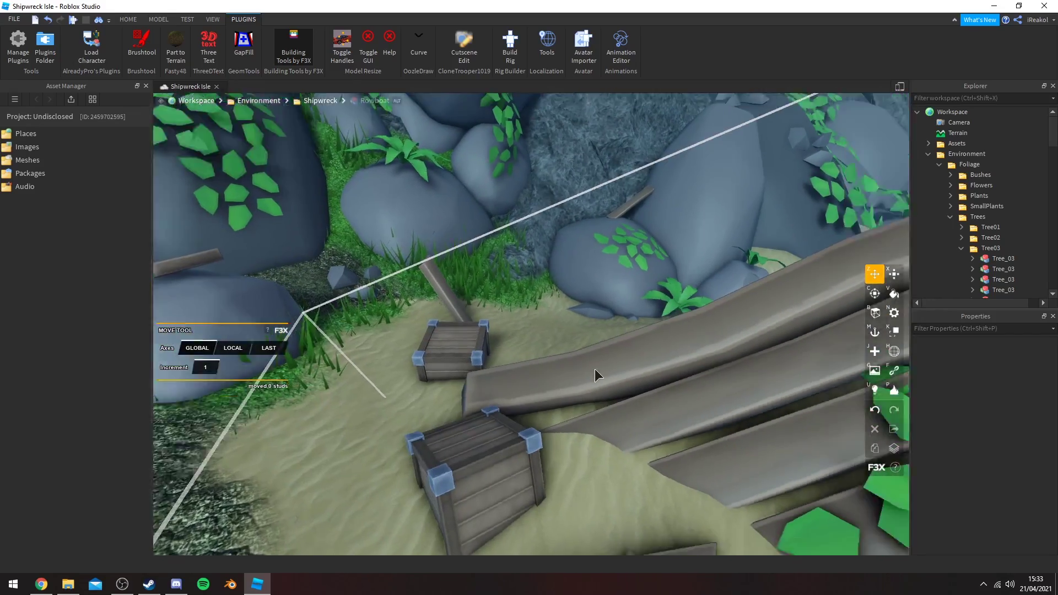
left_click(594, 368)
key("f")
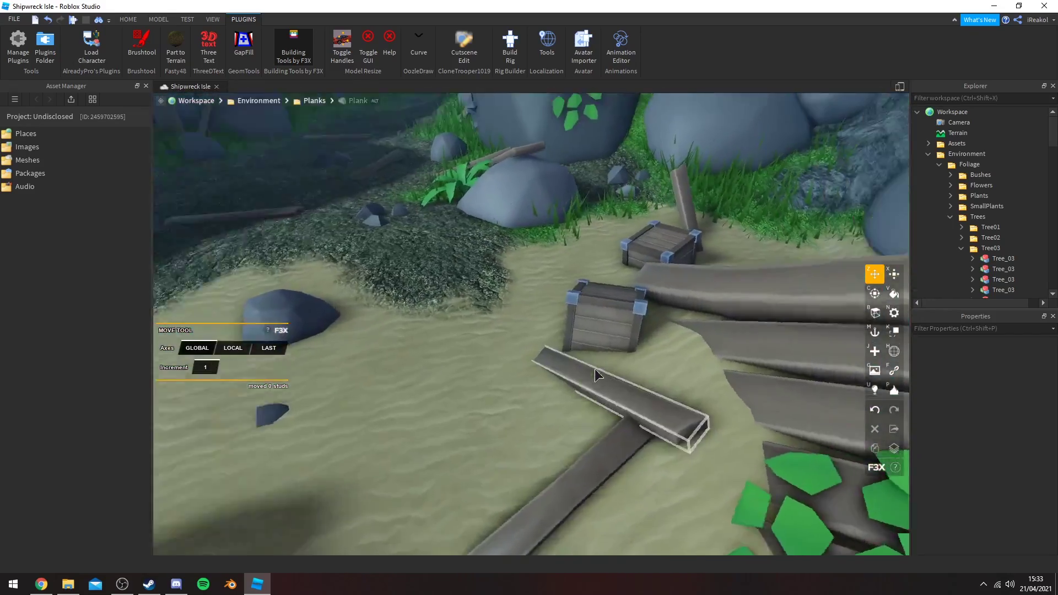
key("w")
right_click_drag(594, 369, 594, 369)
key("s")
key("a")
right_click_drag(563, 477, 563, 477)
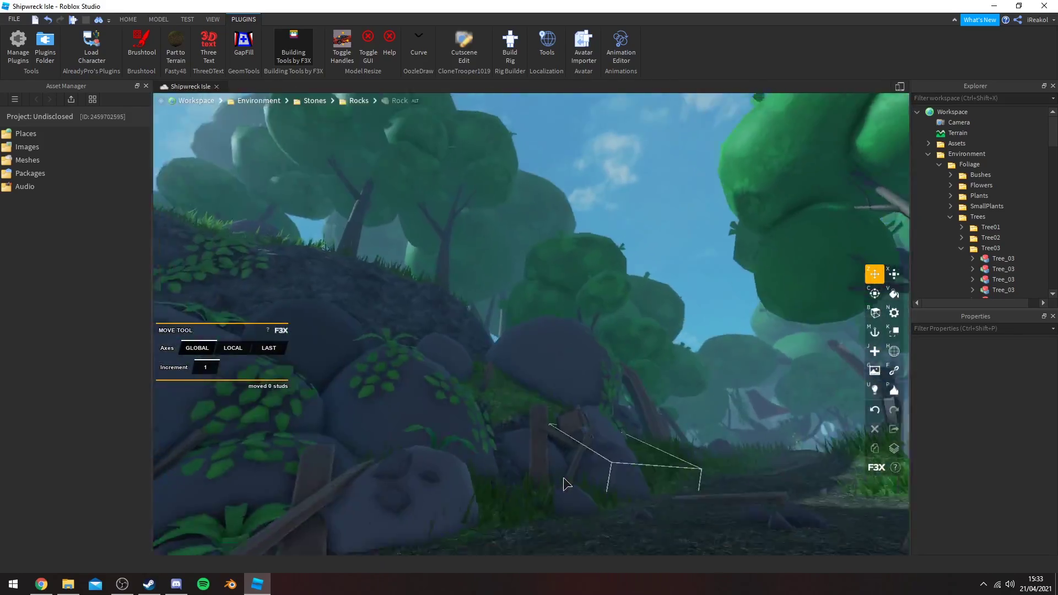
key("w")
key("w")
right_click_drag(563, 477, 563, 478)
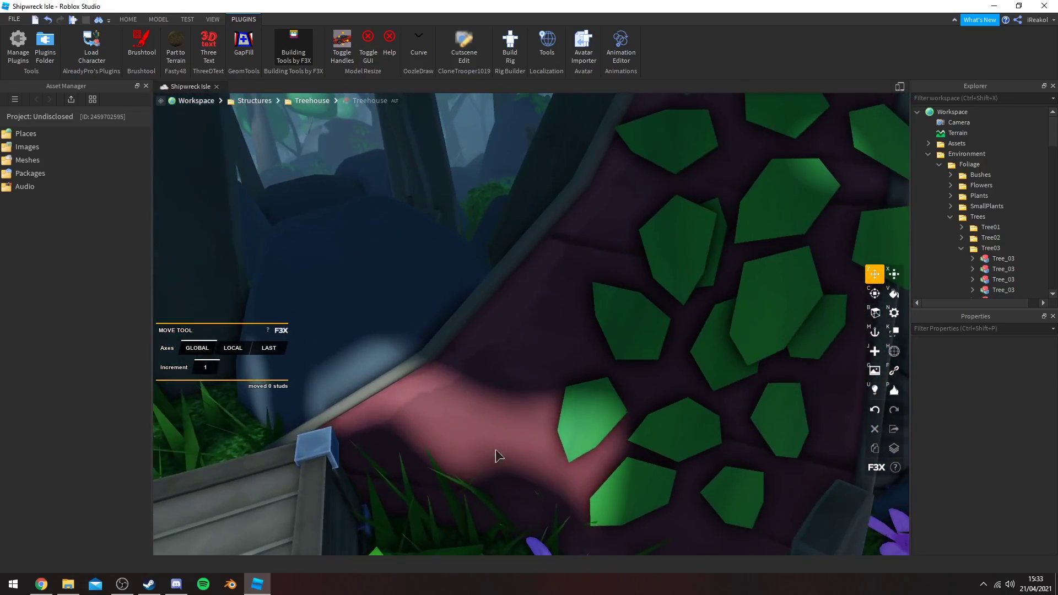
Inspect the vine-covered cloth, crates and flower bush at the treehouse's base, plus the nearby forest path
right_click_drag(397, 386, 397, 385)
key("s")
right_click_drag(594, 399, 594, 399)
key("w")
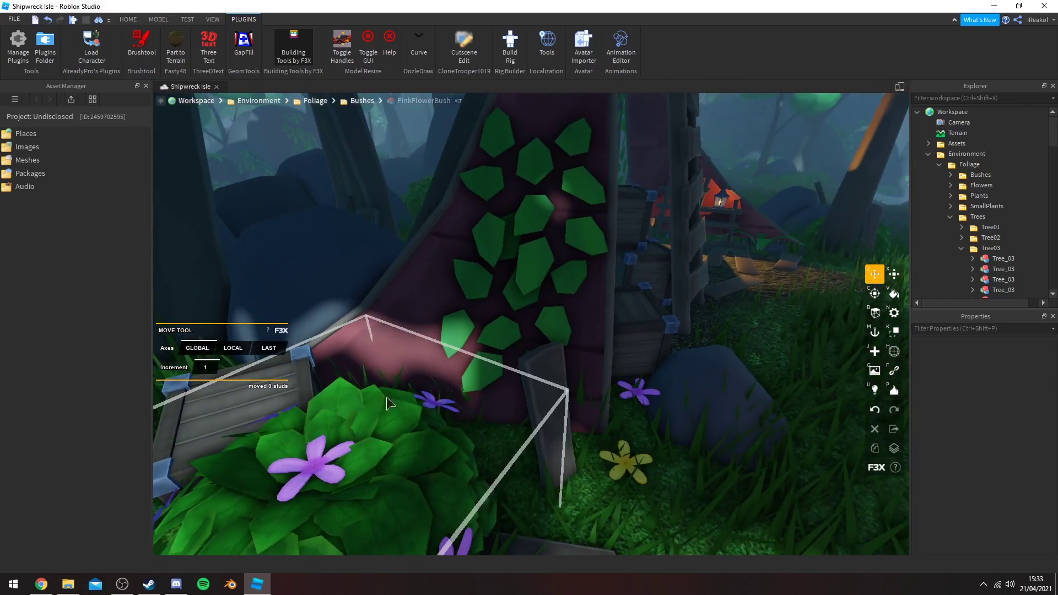
right_click_drag(528, 380, 528, 380)
key("w")
key("w")
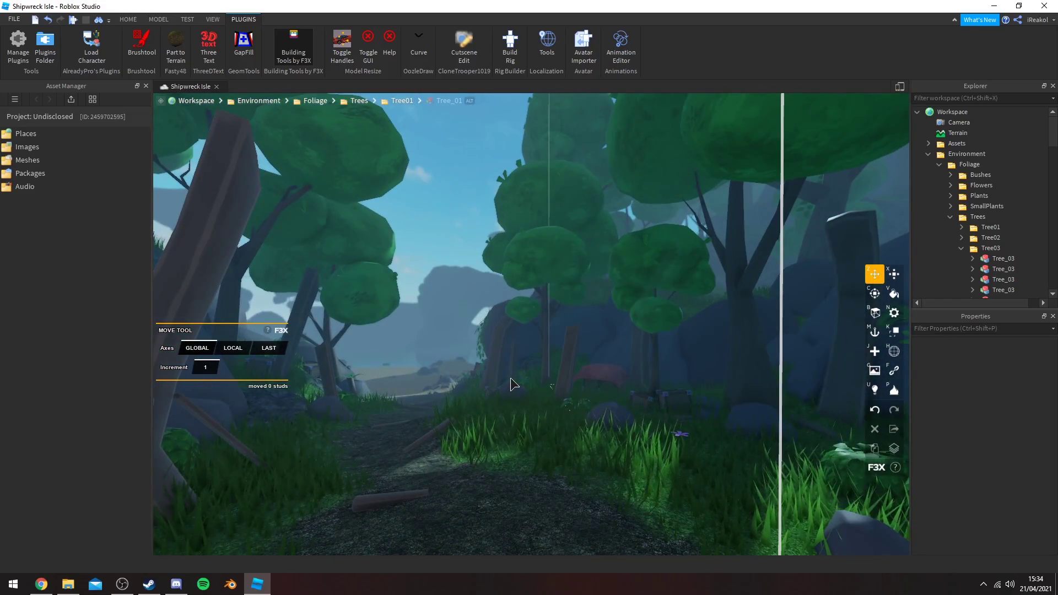
key("w")
key("w")
Examine the forest path leading to the treehouse, the treehouse's exterior and the crates on its deck
right_click_drag(511, 379, 548, 431)
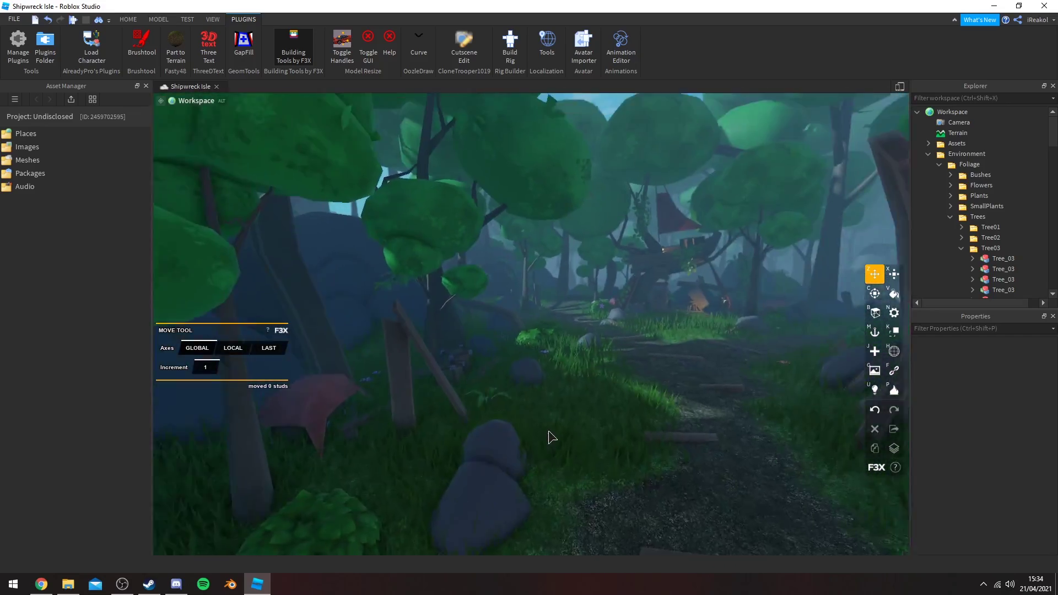
key("w")
right_click_drag(549, 432, 553, 431)
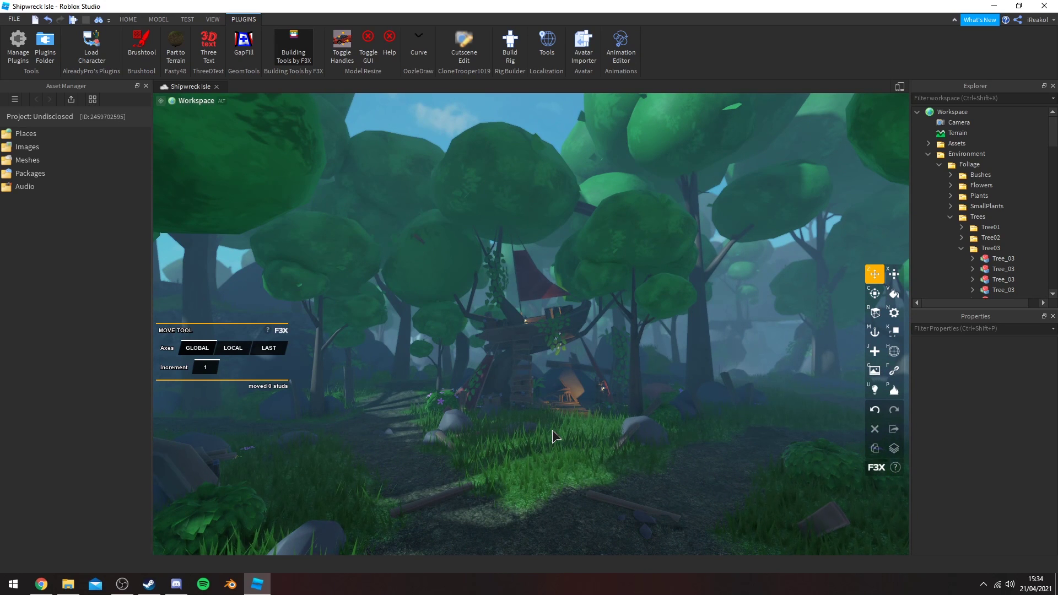
key("w")
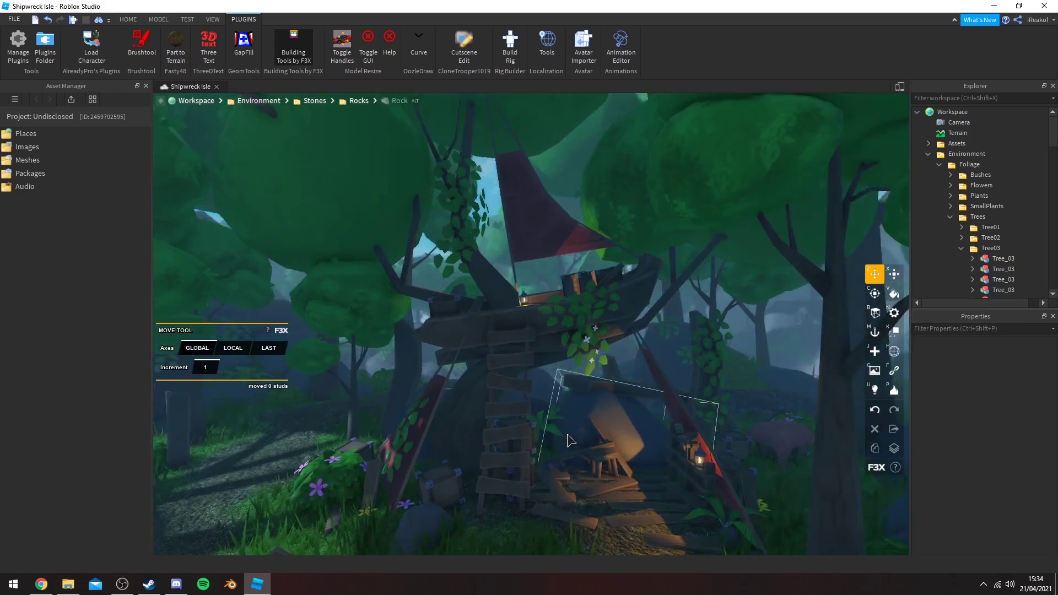
key("w")
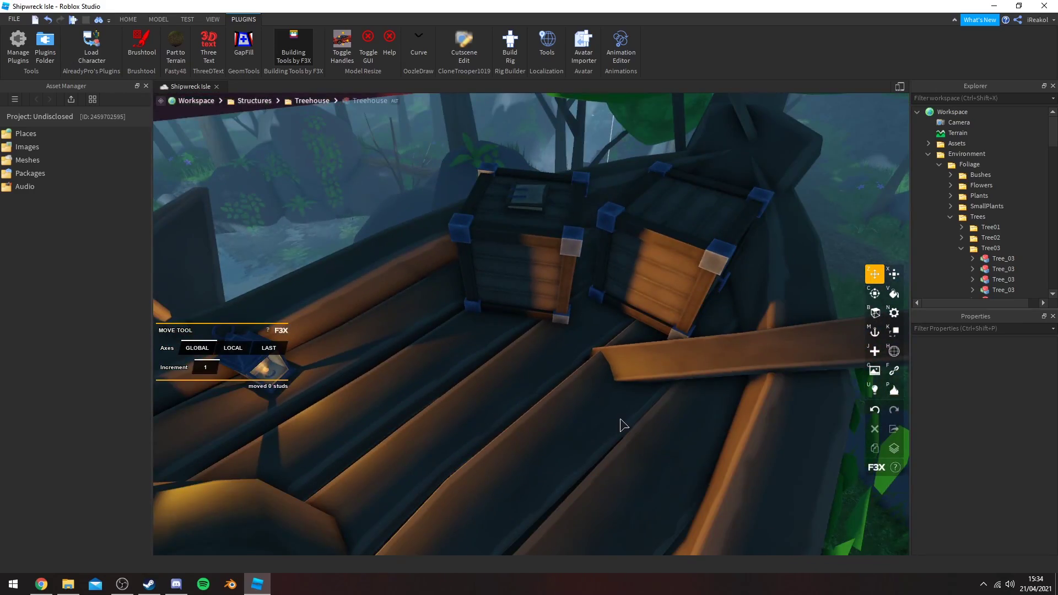
right_click_drag(601, 399, 601, 399)
key("w")
key("w")
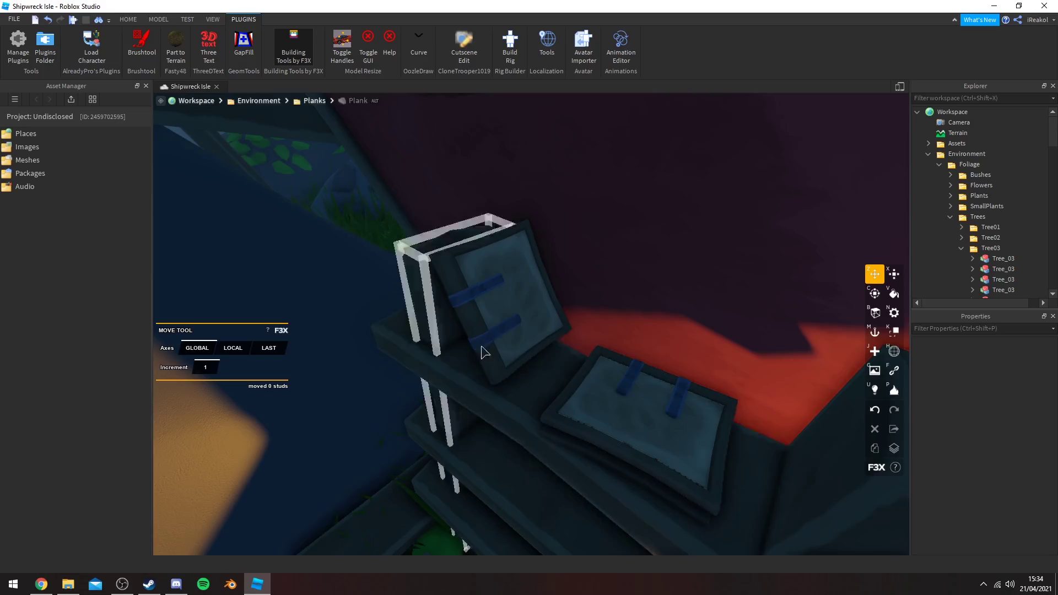
Inspect the books and the lit lantern on the treehouse's wooden shelves up close
key("w")
right_click_drag(588, 352, 587, 351)
key("w")
key("s")
right_click_drag(518, 394, 517, 394)
key("w")
key("d")
right_click_drag(390, 410, 380, 414)
key("a")
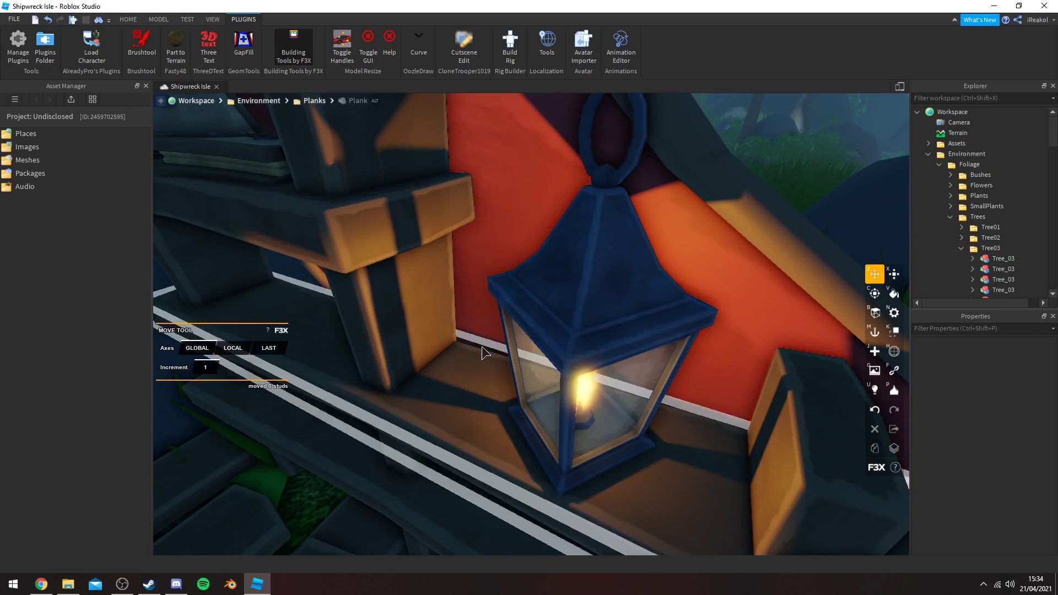
right_click_drag(578, 430, 577, 430)
key("s")
scroll(579, 436, "down", 6)
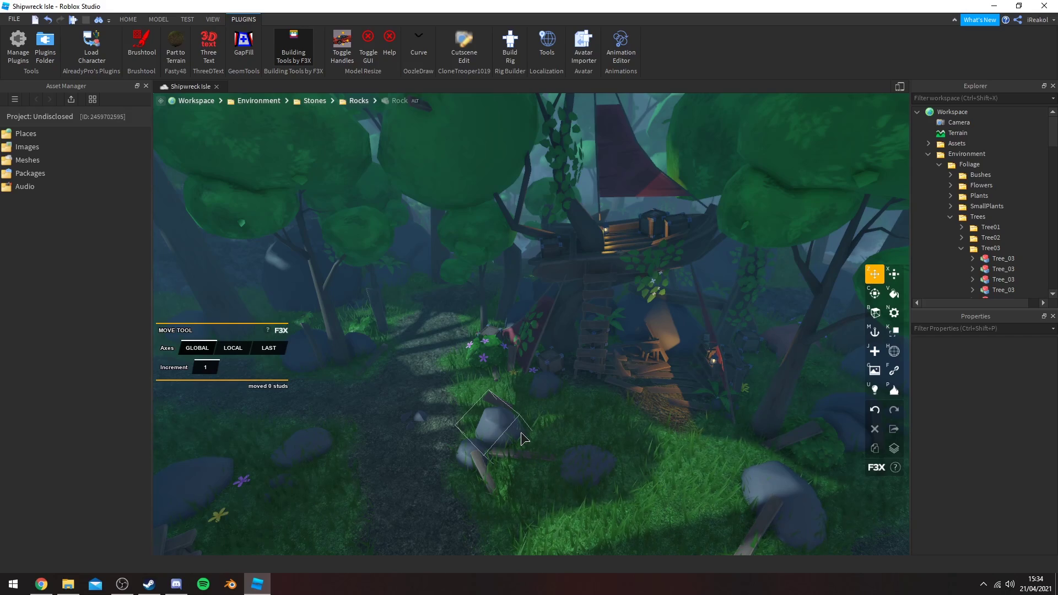
Inspect the red cloth mesh of the covered crate on the beach by selecting it, and clear the selection
key("w")
right_click_drag(509, 430, 509, 429)
scroll(509, 435, "up", 8)
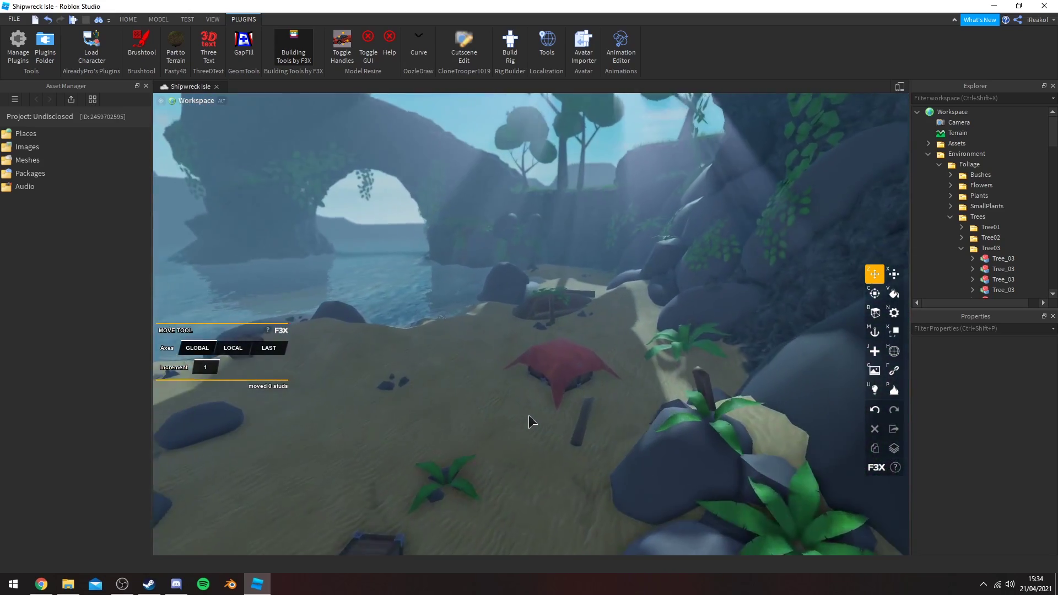
left_click(556, 378)
scroll(529, 419, "up", 8)
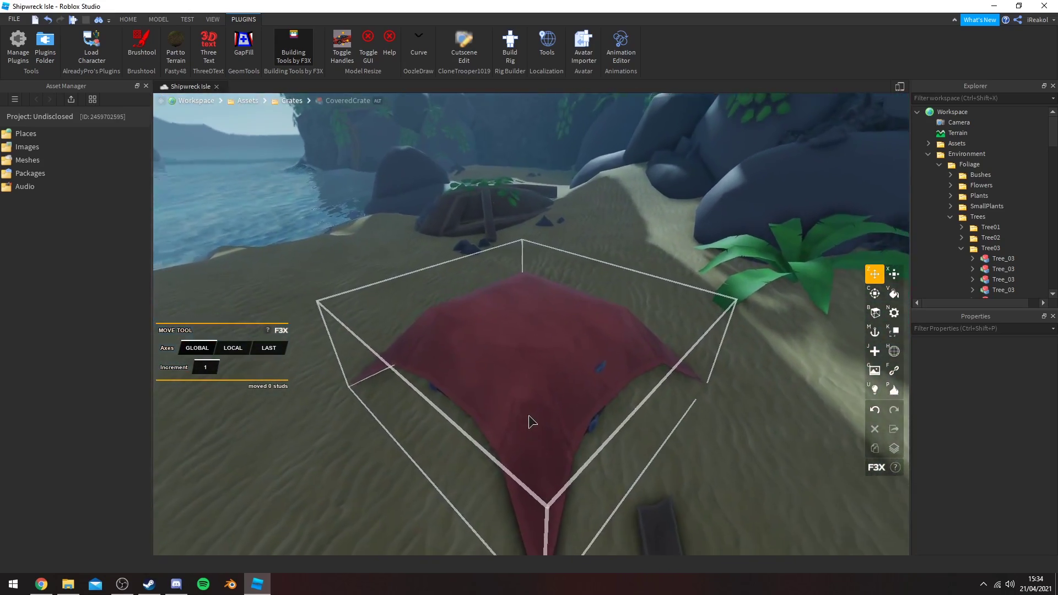
scroll(543, 366, "down", 10)
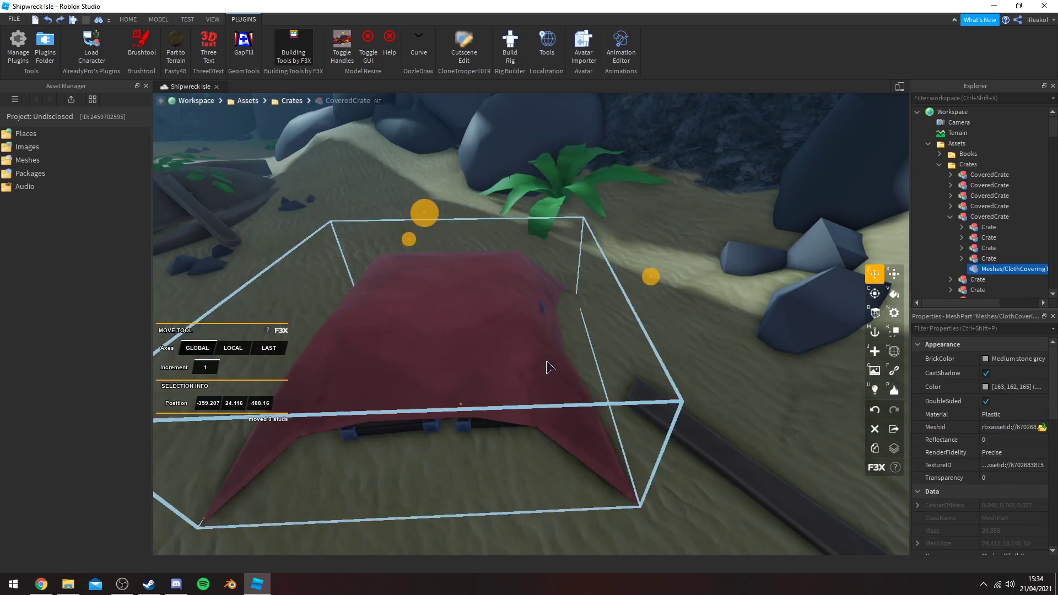
left_click(601, 509)
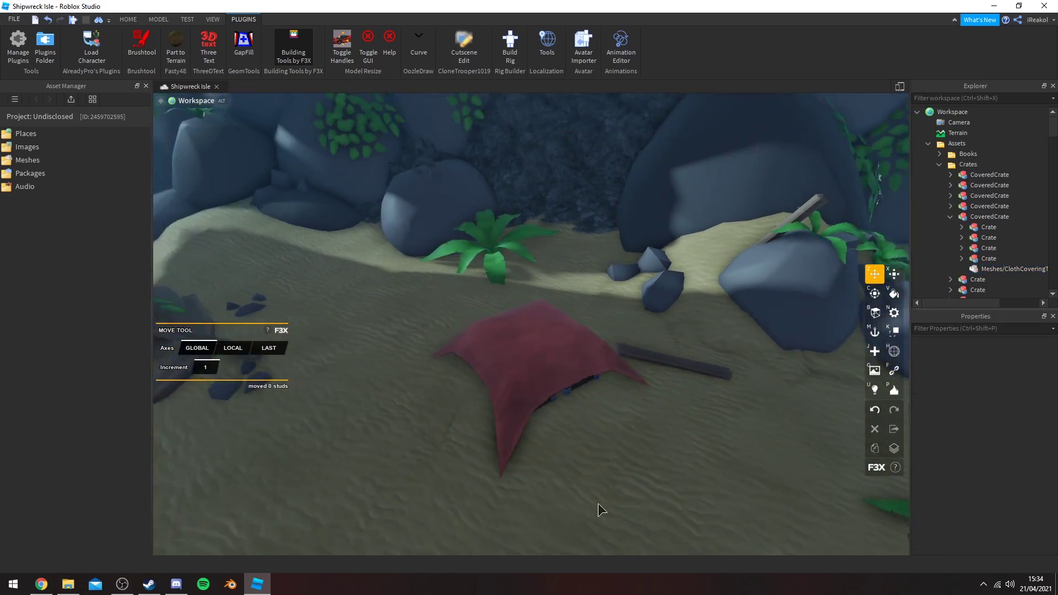
Compare the covered crate's cloth up close and at a distance among the beach's rocks and plants
right_click_drag(598, 504, 606, 506)
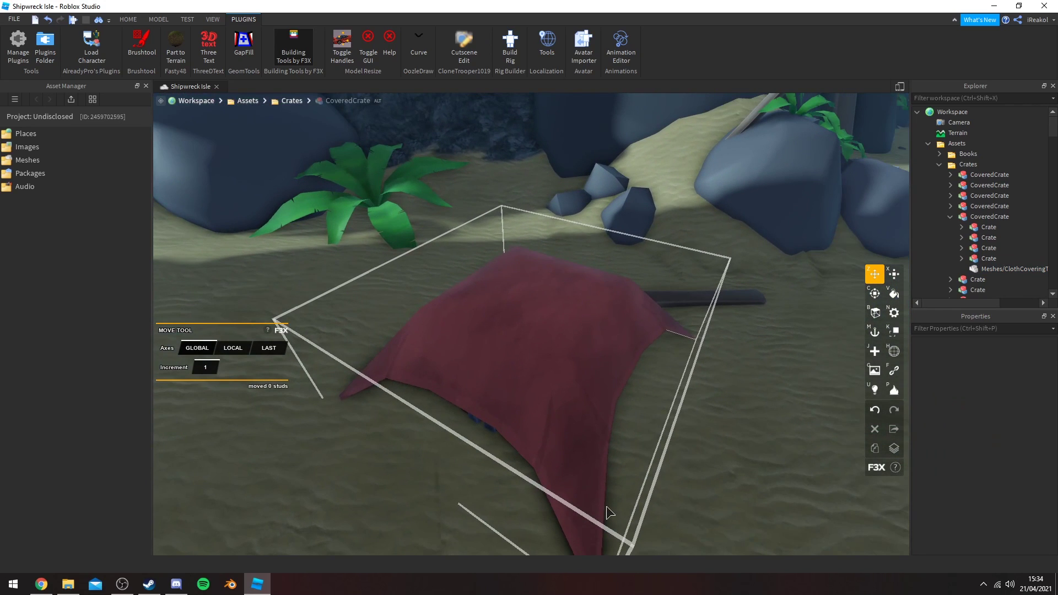
scroll(607, 507, "down", 4)
scroll(606, 512, "up", 3)
right_click_drag(426, 413, 427, 414)
scroll(426, 413, "down", 10)
scroll(434, 409, "up", 6)
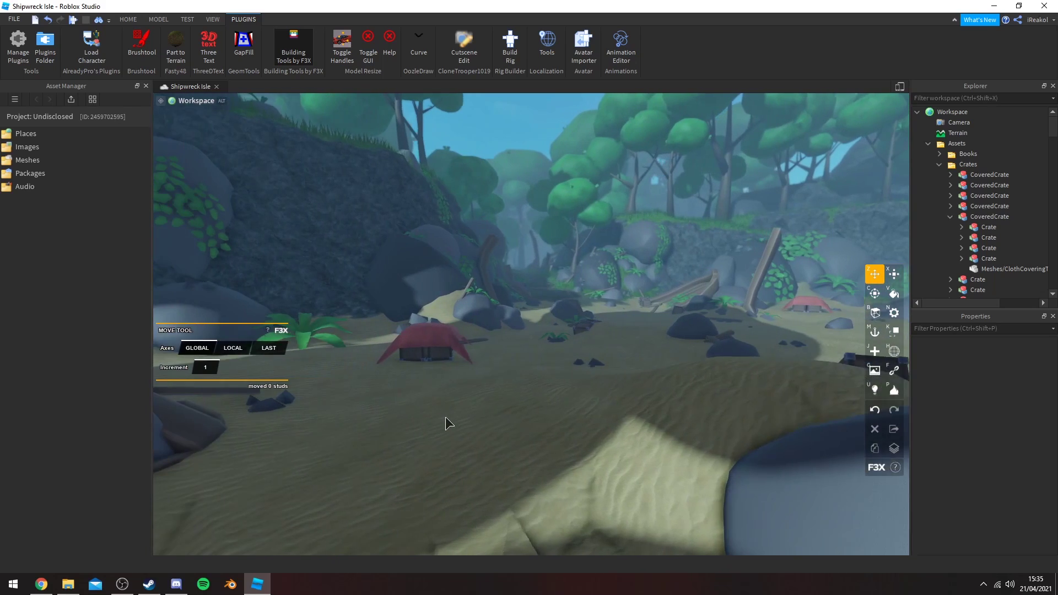
key("a")
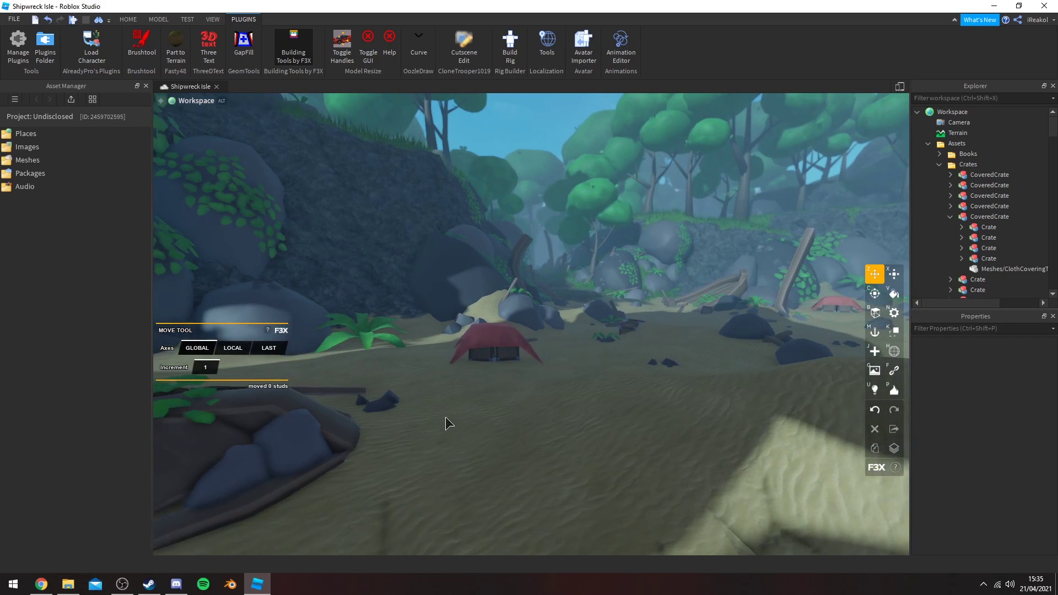
key("d")
key("w")
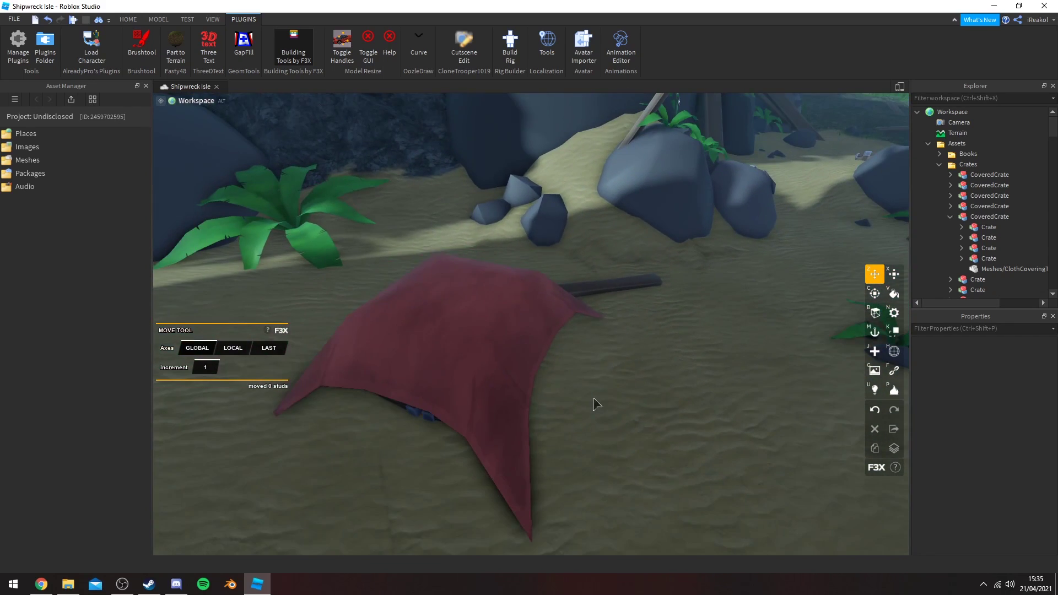
left_click(583, 361)
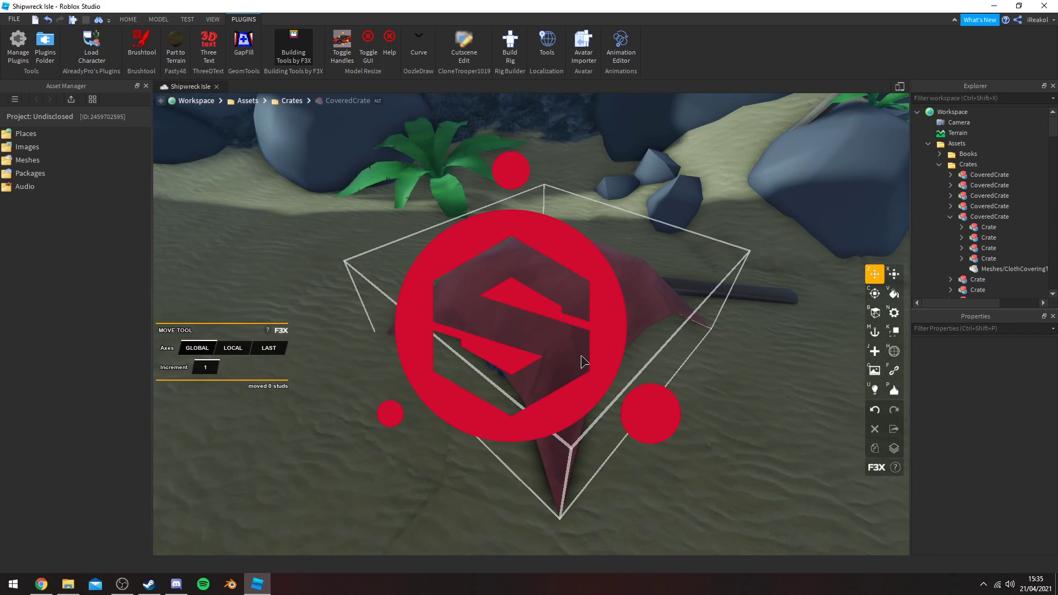
Examine the wrecked hull, loose planks and crates among the rocks on the beach
scroll(583, 362, "down", 5)
left_click(606, 377)
right_click_drag(606, 376, 597, 367)
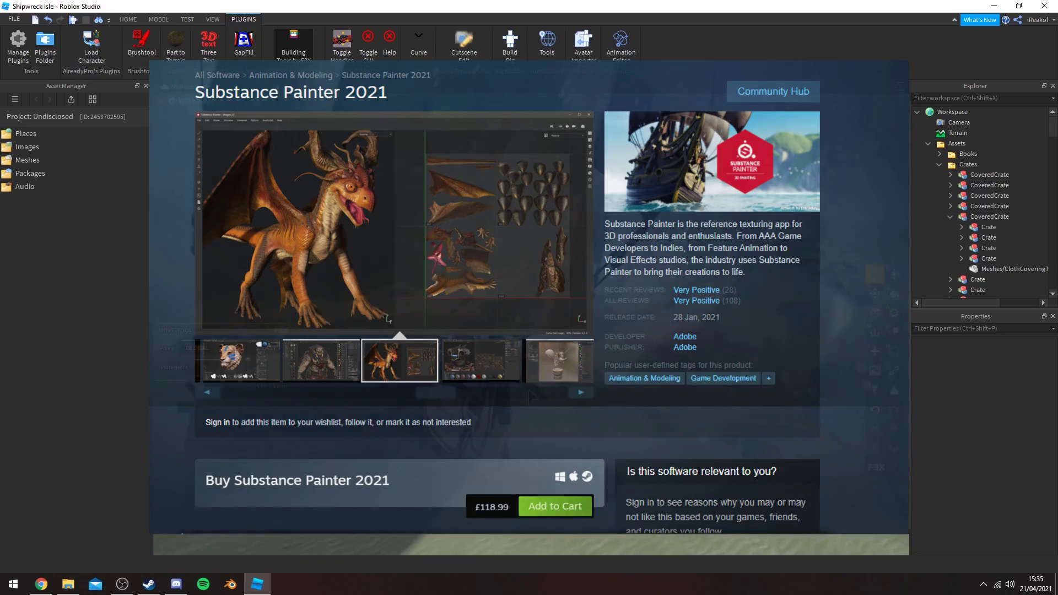
right_click_drag(529, 391, 526, 391)
key("w")
key("s")
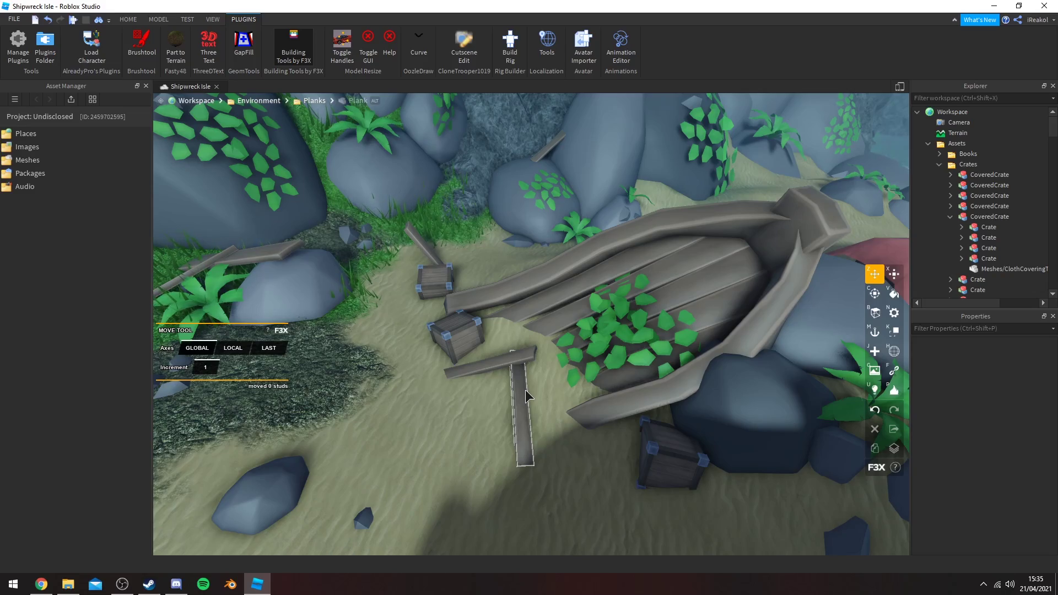
right_click_drag(517, 377, 524, 396)
key("s")
key("w")
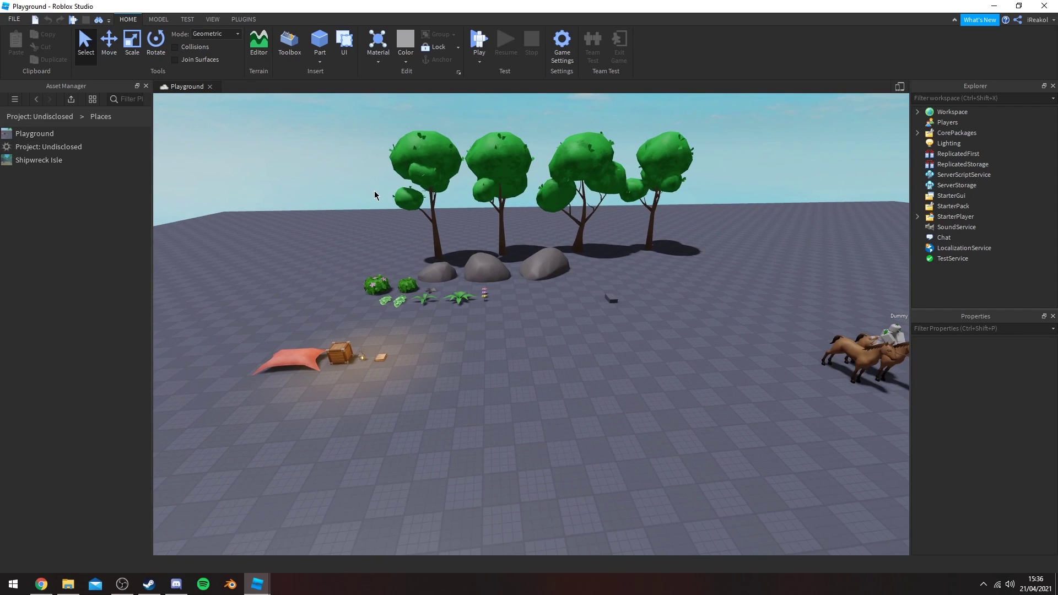
Examine the leafy ground plants and the pink flowers in the Playground place up close
scroll(484, 252, "up", 10)
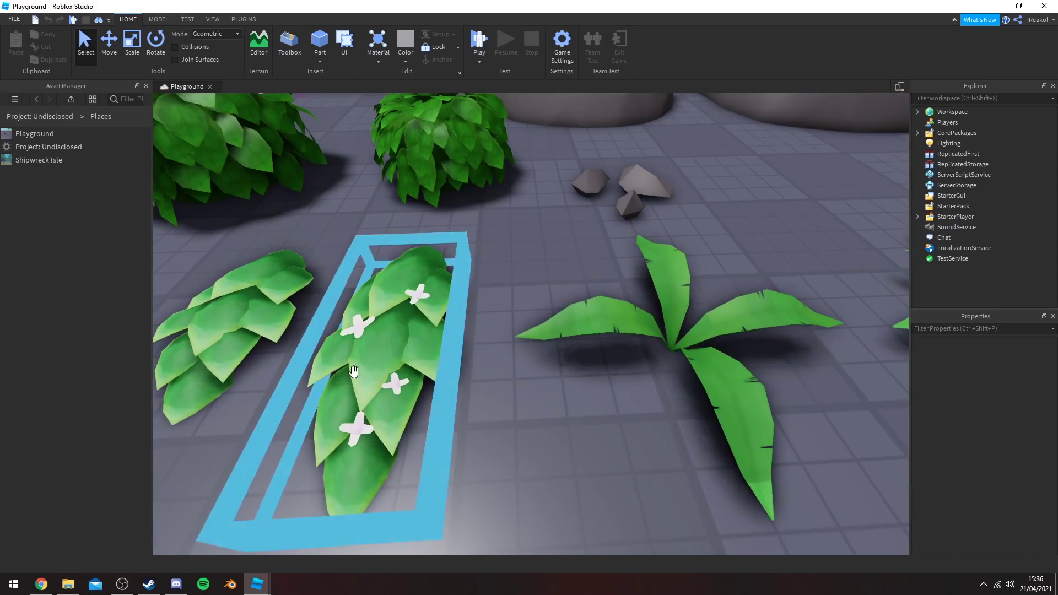
key("w")
right_click_drag(512, 443, 560, 437)
key("s")
key("d")
key("d")
key("w")
key("d")
right_click_drag(700, 402, 700, 401)
key("w")
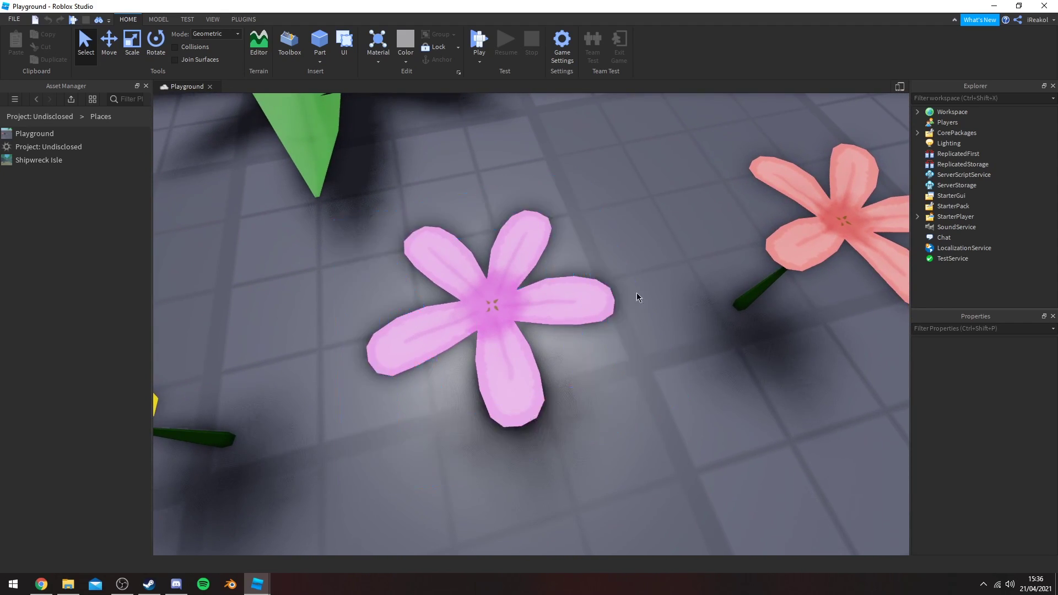
key("d")
key("a")
Inspect the Playground's flowering and plain bushes, rocks and four trees from several distances and angles
right_click_drag(640, 293, 567, 319)
key("s")
right_click_drag(484, 300, 484, 299)
key("w")
scroll(448, 201, "up", 10)
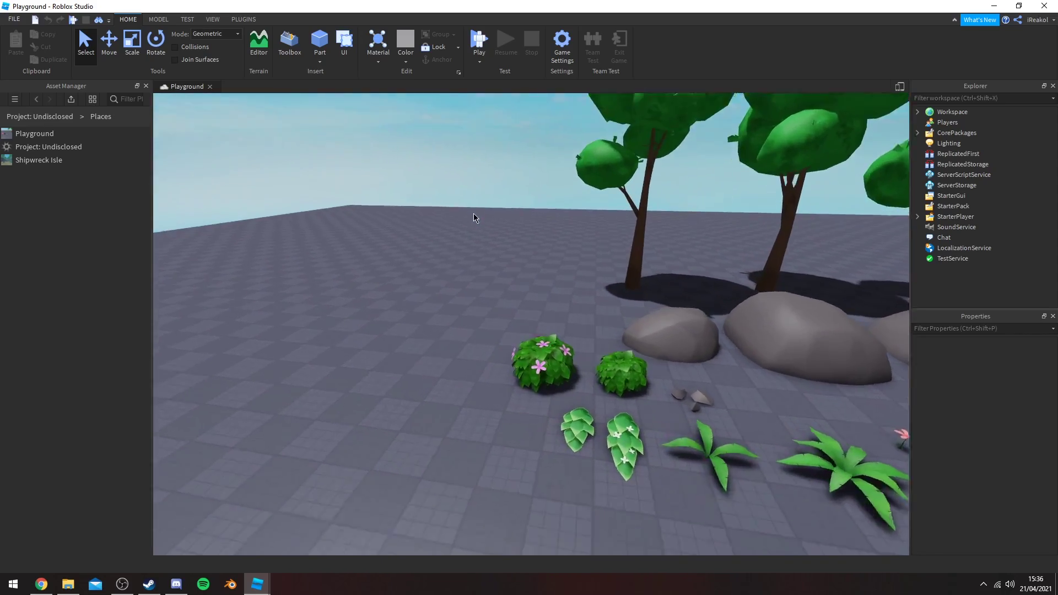
scroll(668, 434, "down", 12)
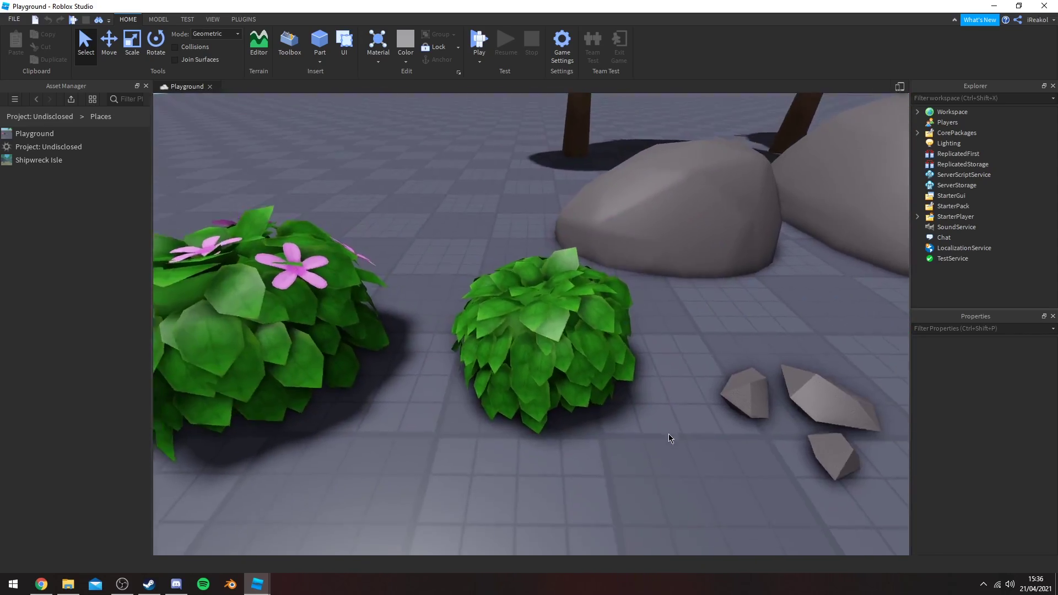
scroll(668, 434, "up", 12)
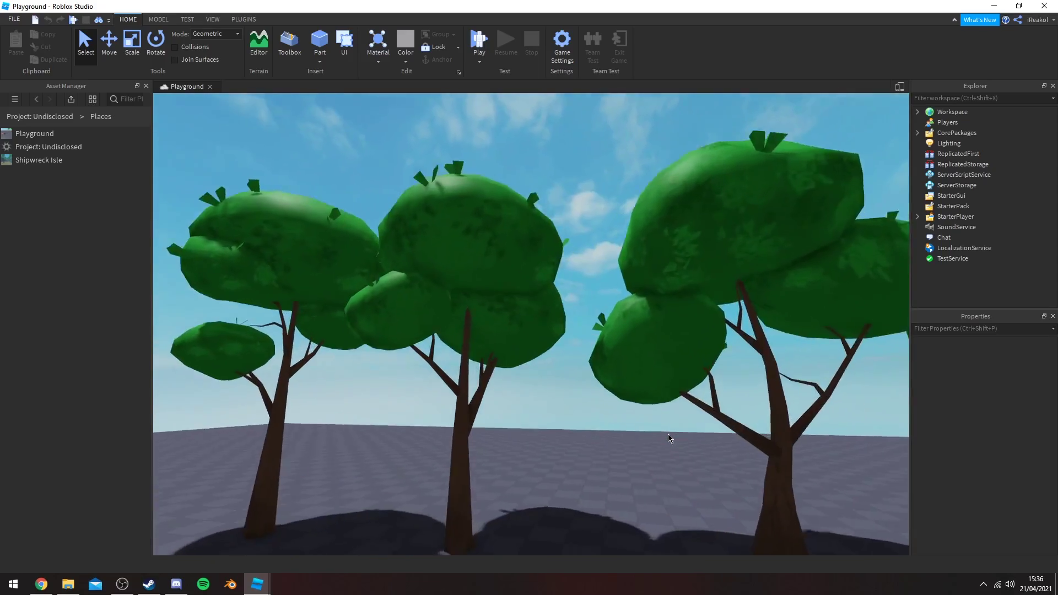
scroll(668, 434, "down", 10)
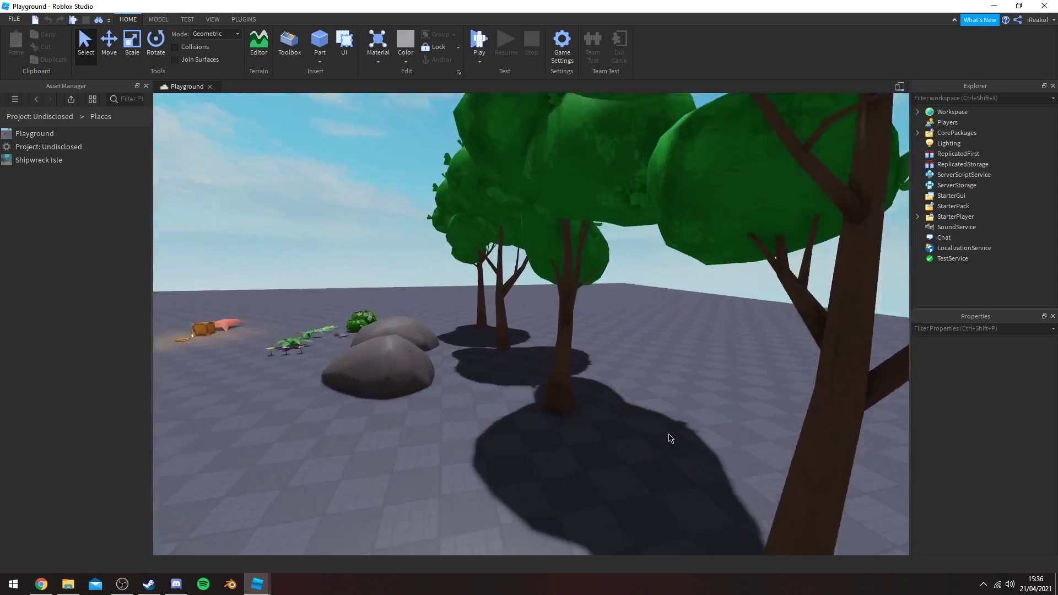
scroll(669, 435, "up", 12)
scroll(668, 436, "up", 15)
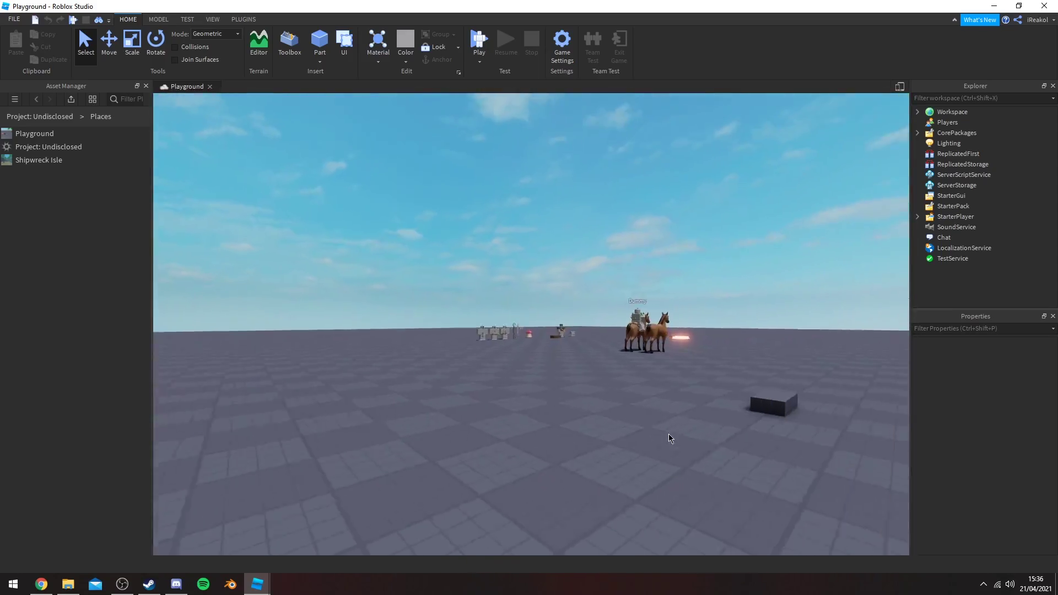
Try moving the riderless horse away from the dummy's mounted horse, and undo the move
key("d")
right_click_drag(668, 434, 721, 293)
key("a")
key("w")
key("d")
right_click_drag(609, 307, 608, 309)
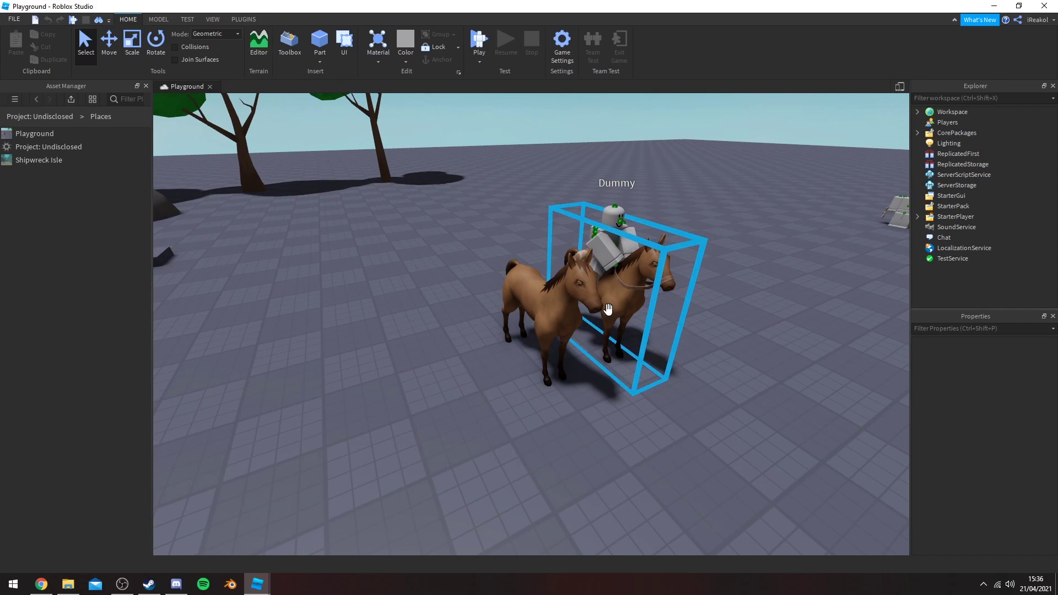
left_click_drag(607, 296, 475, 348)
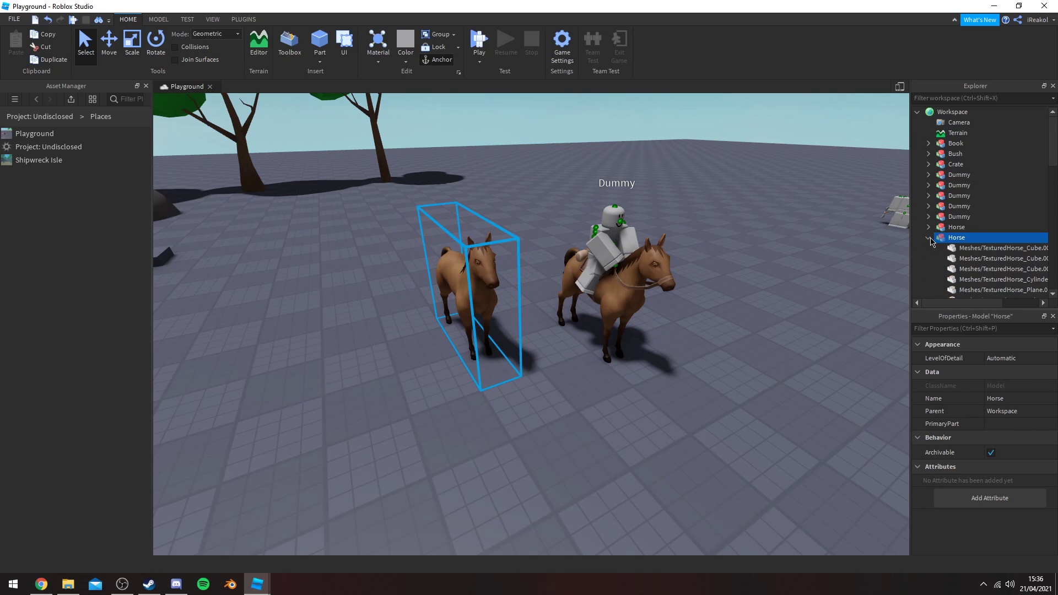
key("ctrl+z")
Look over the row of dummies and the bow, sword and axe standing near the red mushroom
key("s")
right_click_drag(524, 445, 545, 396)
key("d")
key("a")
key("w")
key("d")
scroll(503, 413, "down", 3)
scroll(545, 394, "up", 3)
key("d")
key("w")
scroll(545, 396, "up", 10)
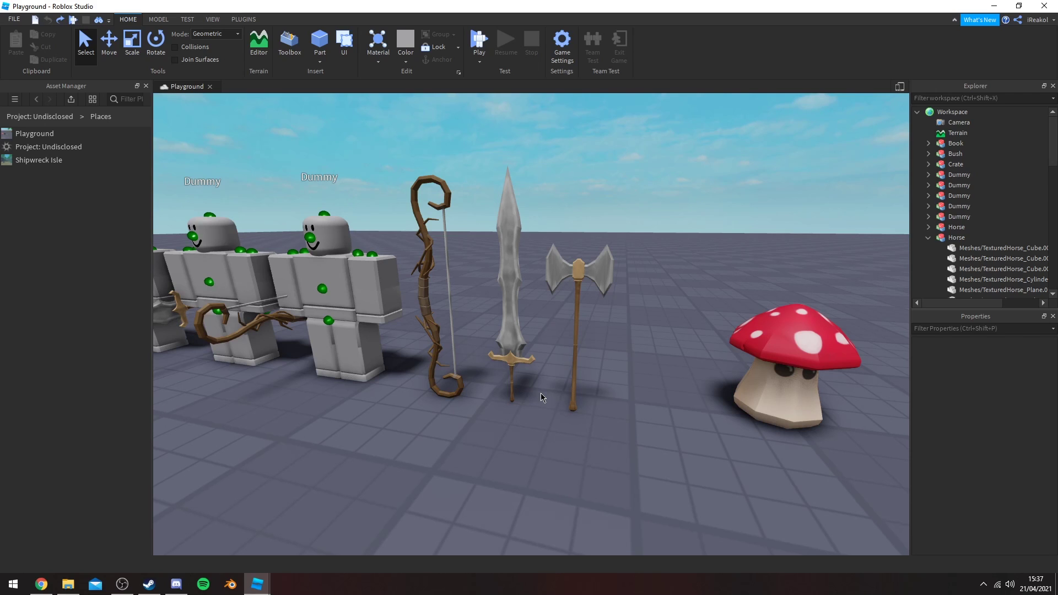
Inspect the textures of the bow, sword and double-bladed axe up close and at a distance
scroll(593, 281, "up", 10)
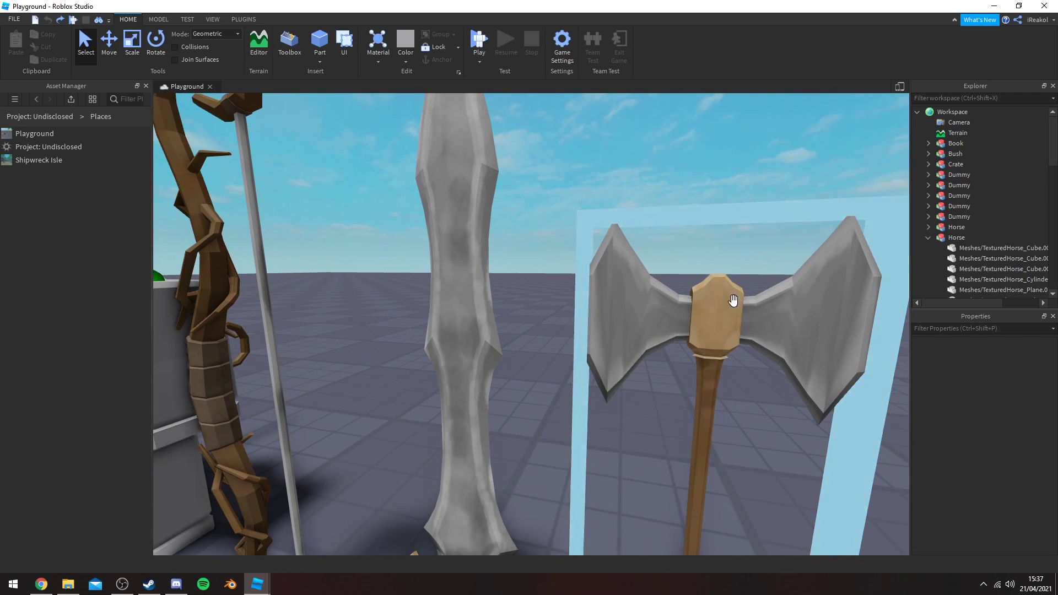
right_click_drag(554, 343, 555, 343)
scroll(554, 343, "down", 10)
scroll(557, 329, "up", 7)
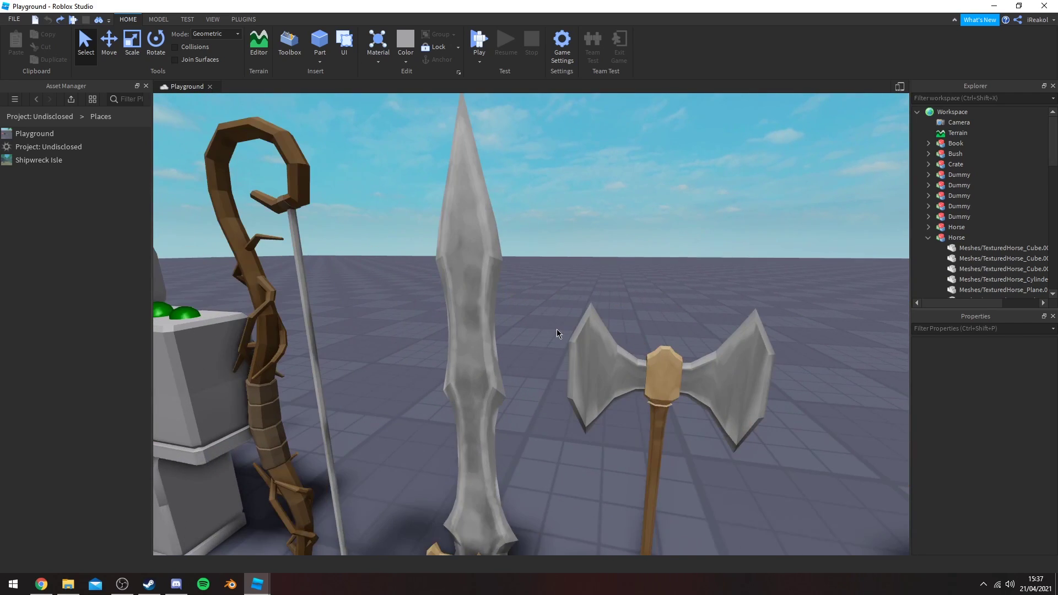
scroll(557, 329, "down", 7)
key("s")
right_click_drag(593, 232, 593, 233)
key("w")
key("w")
right_click_drag(514, 362, 514, 361)
right_click_drag(520, 309, 520, 310)
key("w")
key("w")
right_click_drag(484, 388, 489, 366)
key("s")
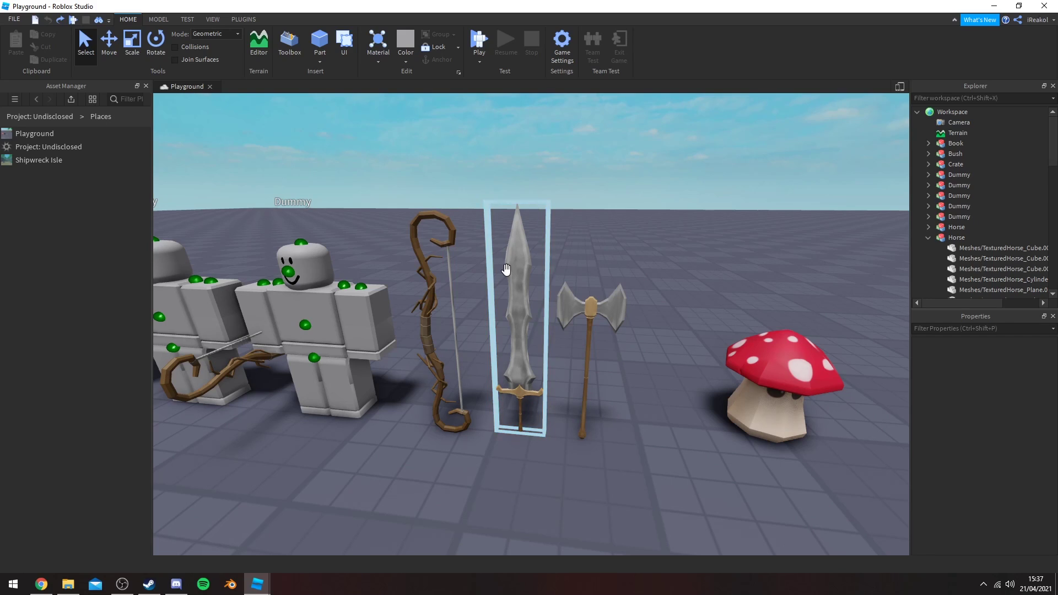
Survey the Playground's full model collection, from the horses to the trees, rocks, plants and crate props
key("s")
right_click_drag(545, 246, 541, 222)
key("a")
key("w")
key("a")
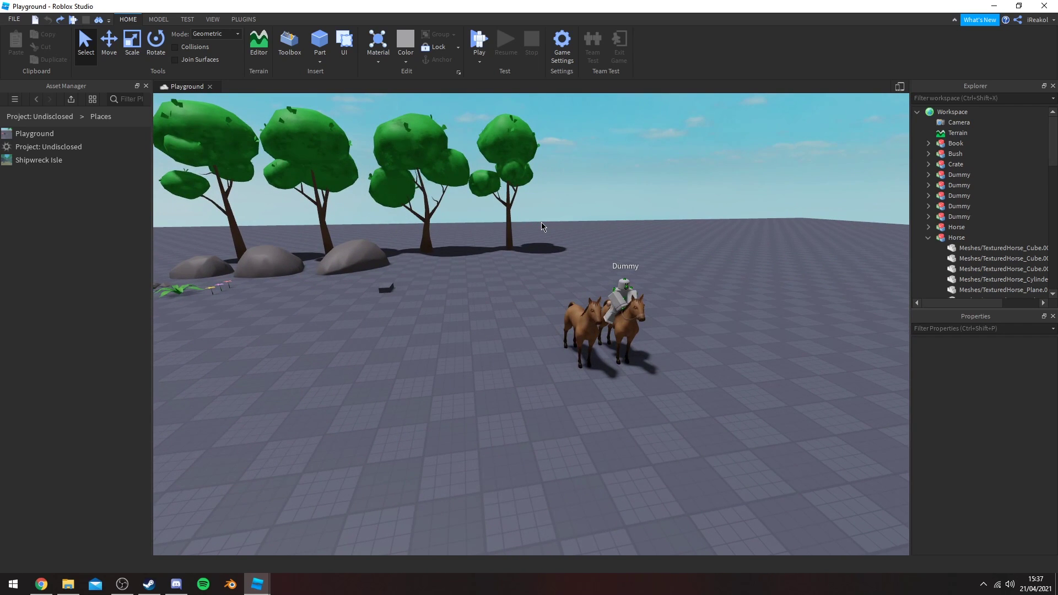
key("s")
right_click_drag(543, 223, 542, 222)
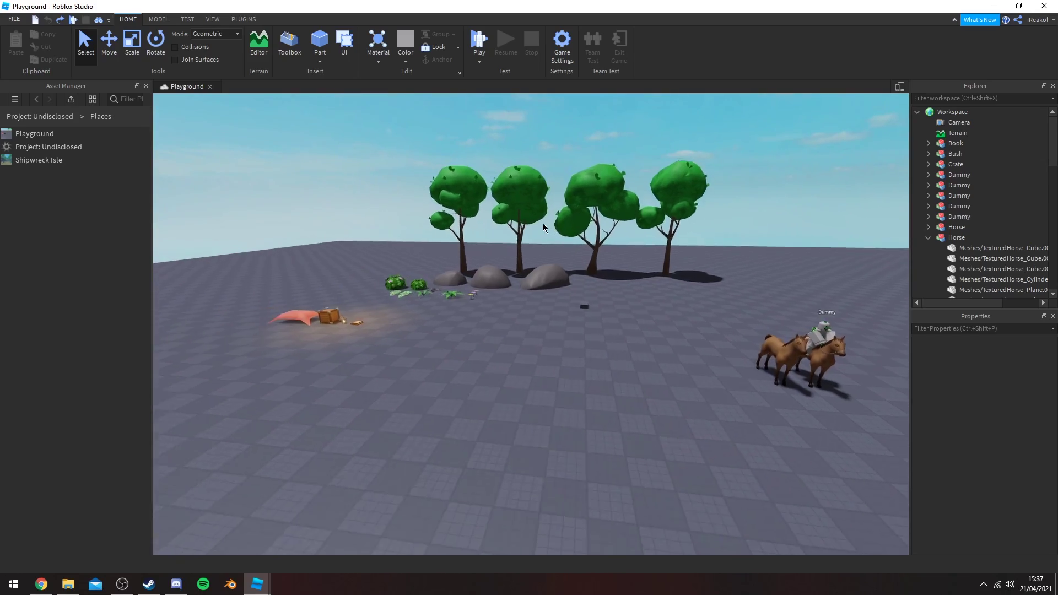
key("d")
key("w")
right_click_drag(544, 262, 544, 260)
key("w")
key("a")
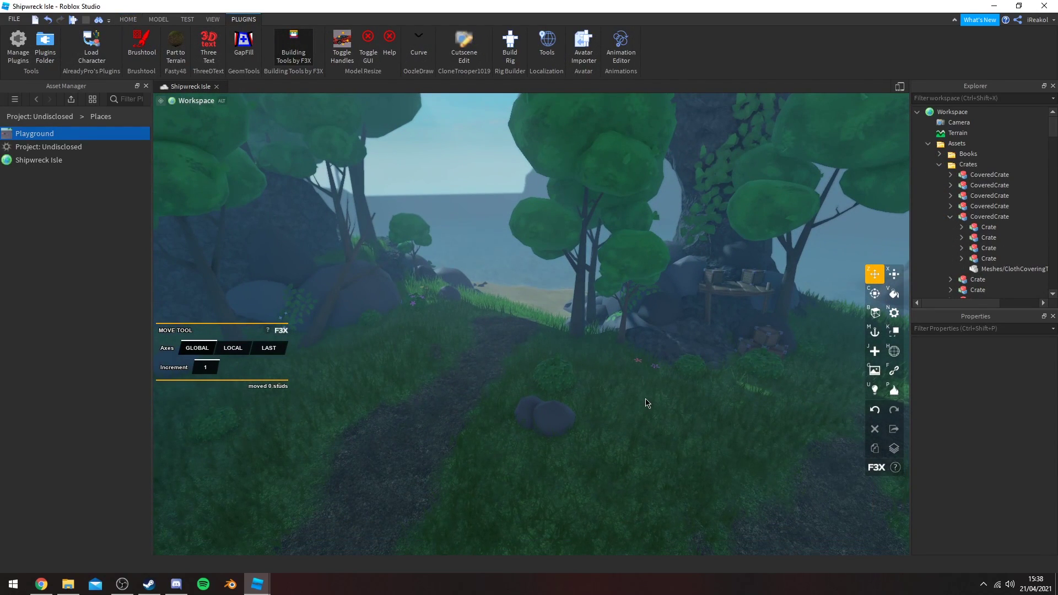
Tour Shipwreck Isle from the forest clearing to the sandy shore, viewing the sea, distant islands and rocks
right_click_drag(509, 359, 494, 346)
key("w")
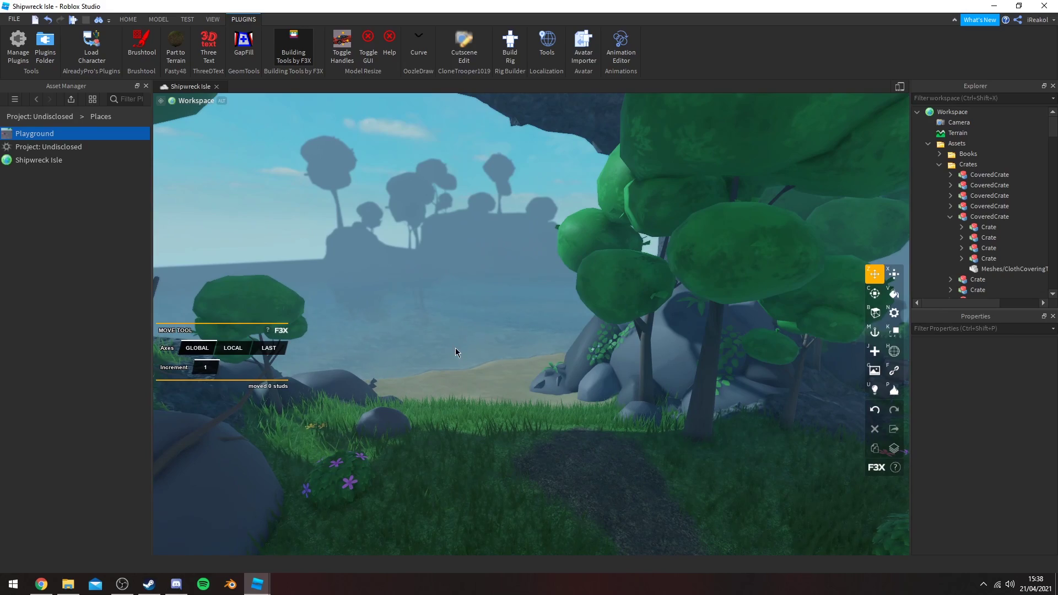
scroll(458, 346, "down", 5)
scroll(458, 346, "up", 5)
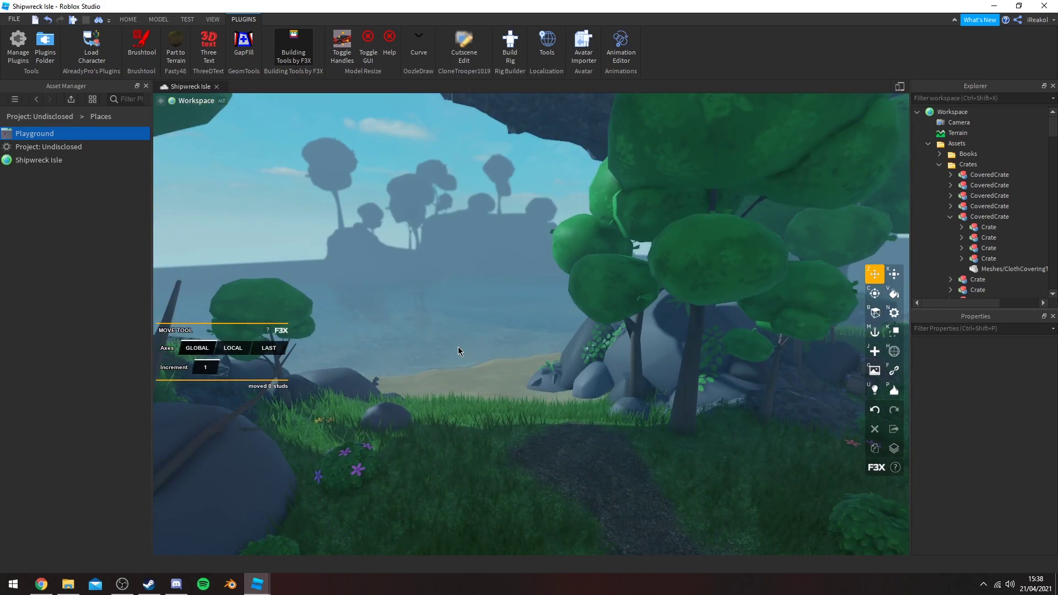
key("w")
right_click_drag(544, 398, 579, 398)
key("s")
key("d")
key("w")
key("a")
key("s")
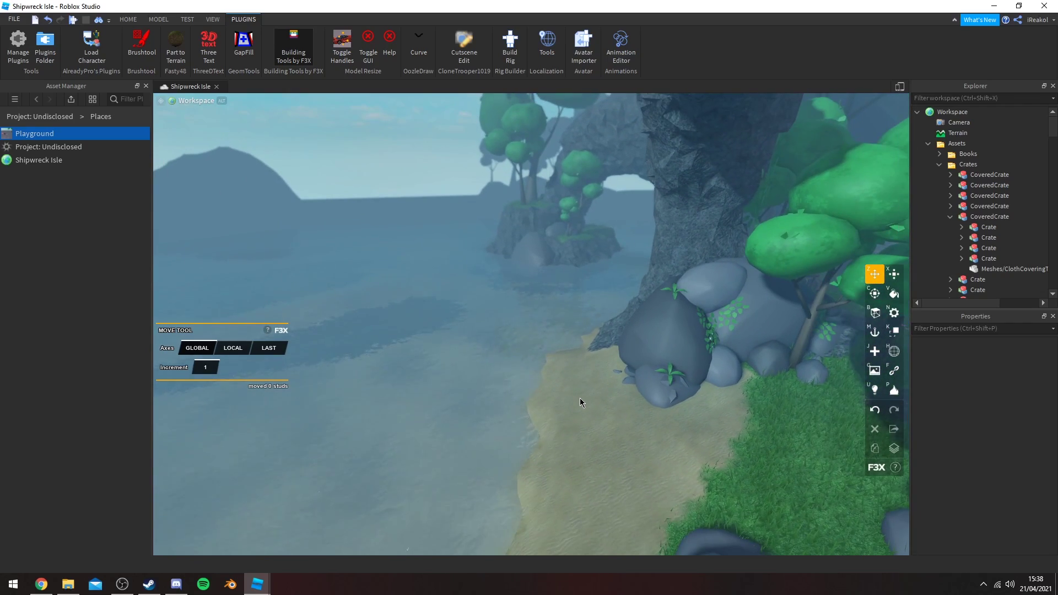
right_click_drag(580, 398, 611, 383)
key("w")
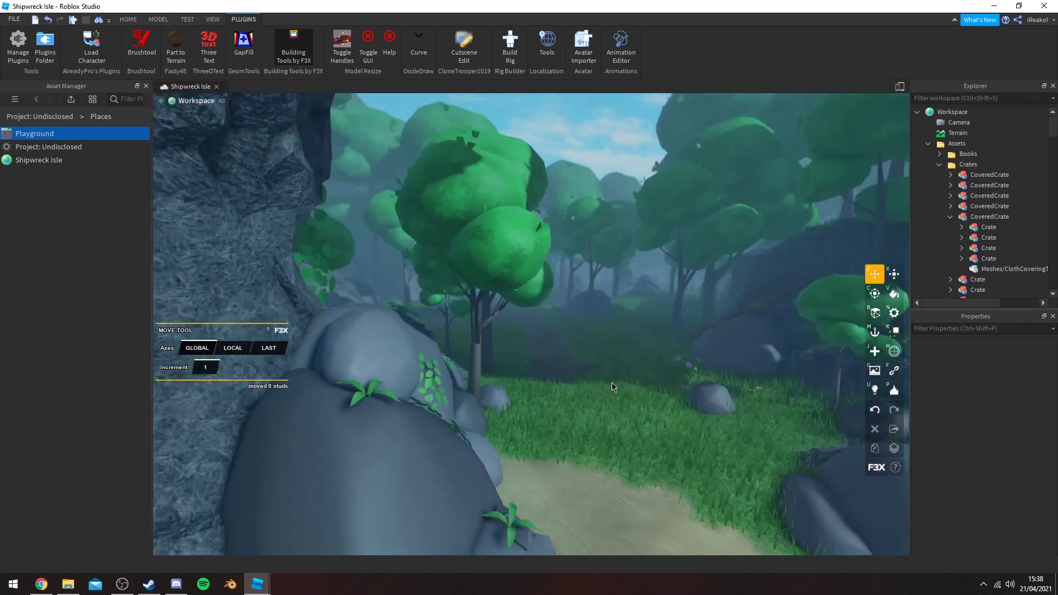
Follow the forest path inland, examining the trees, rocks, flowers and misty lighting towards the bridge
key("a")
key("s")
right_click_drag(594, 344, 580, 313)
key("w")
key("w")
key("w")
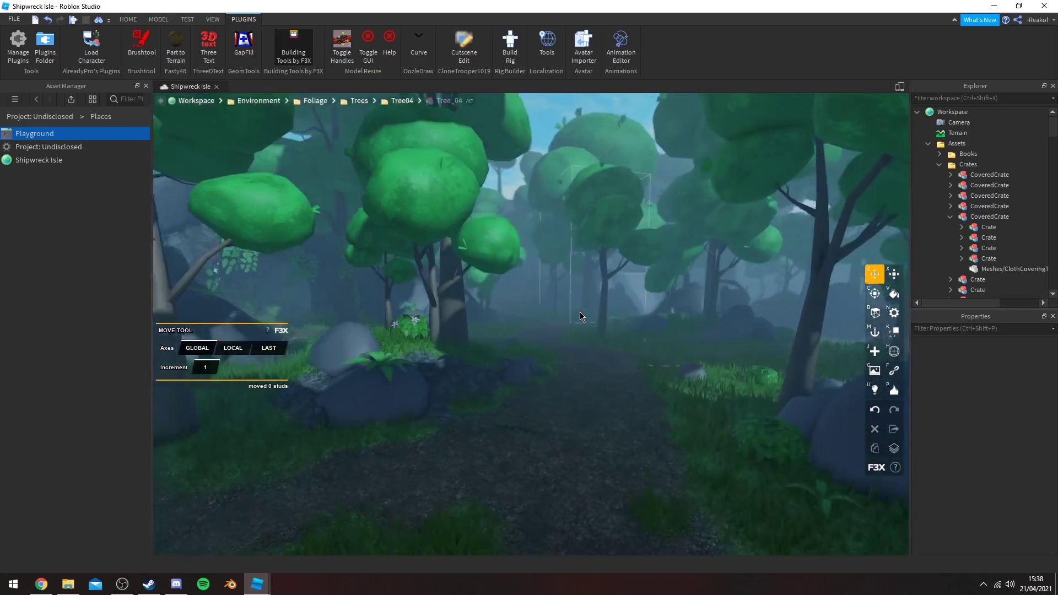
mouse_move(521, 299)
right_mouse_down()
mouse_move(519, 322)
mouse_move(522, 311)
right_mouse_up()
key("w")
key("s")
key("w")
key("w")
key("d")
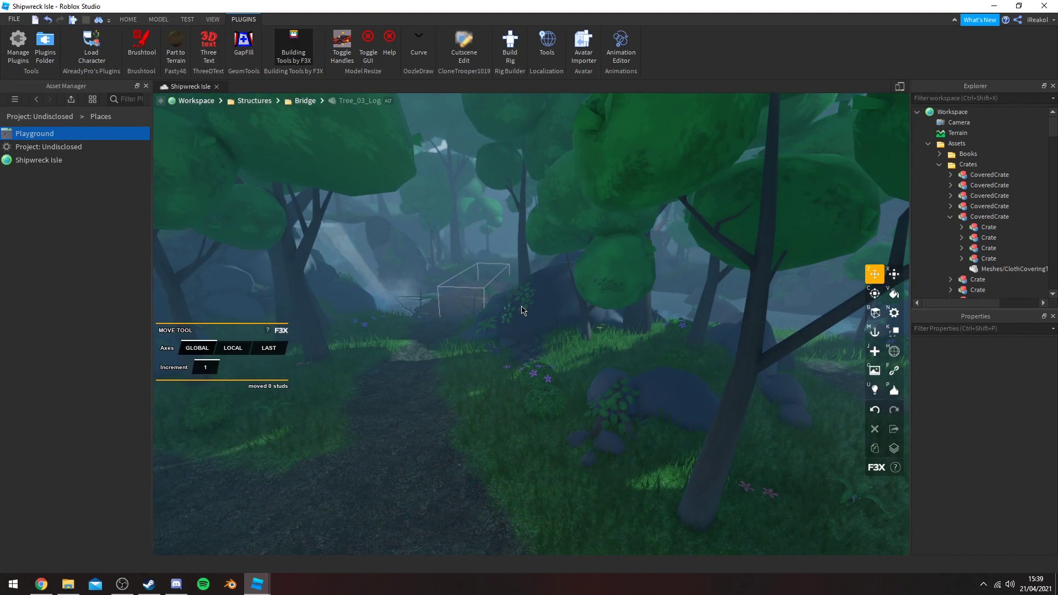
key("s")
key("d")
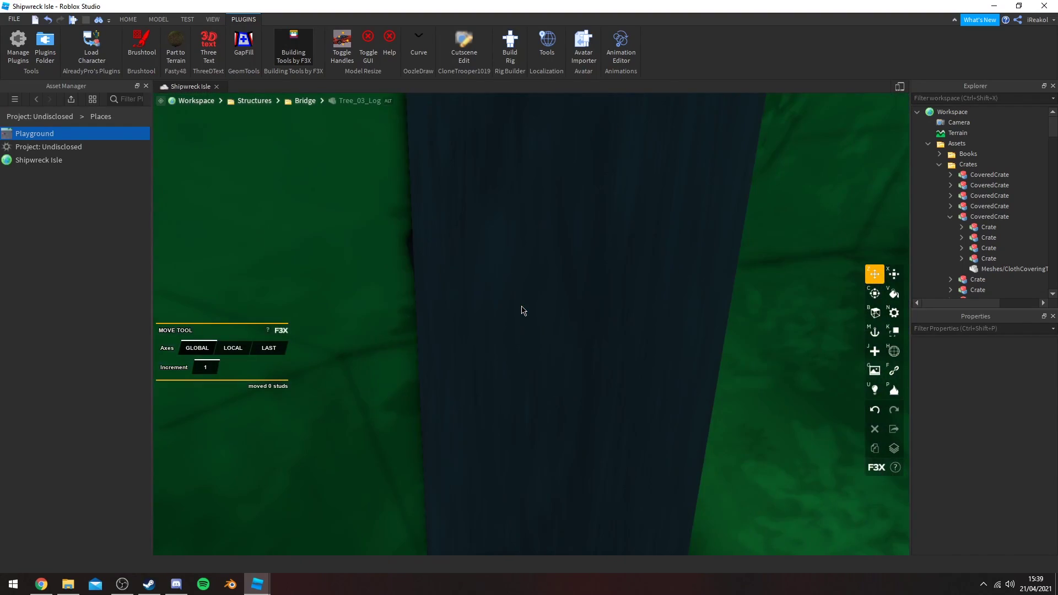
View the waterfall, the surrounding forest and the treehouse with its lanterns, crates and red cloth
key("w")
right_click_drag(616, 340, 614, 324)
key("w")
key("w")
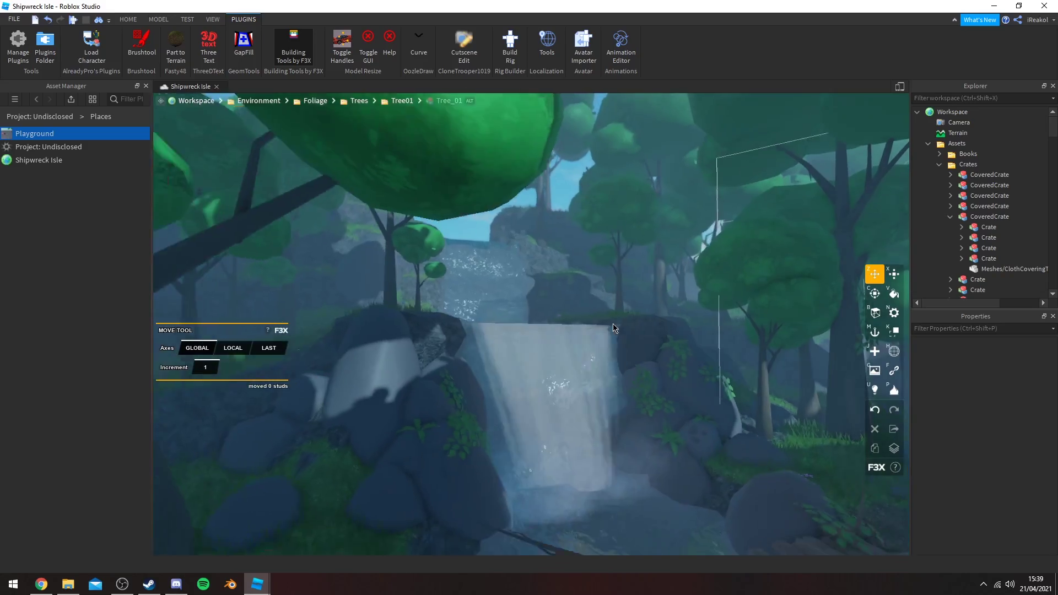
key("w")
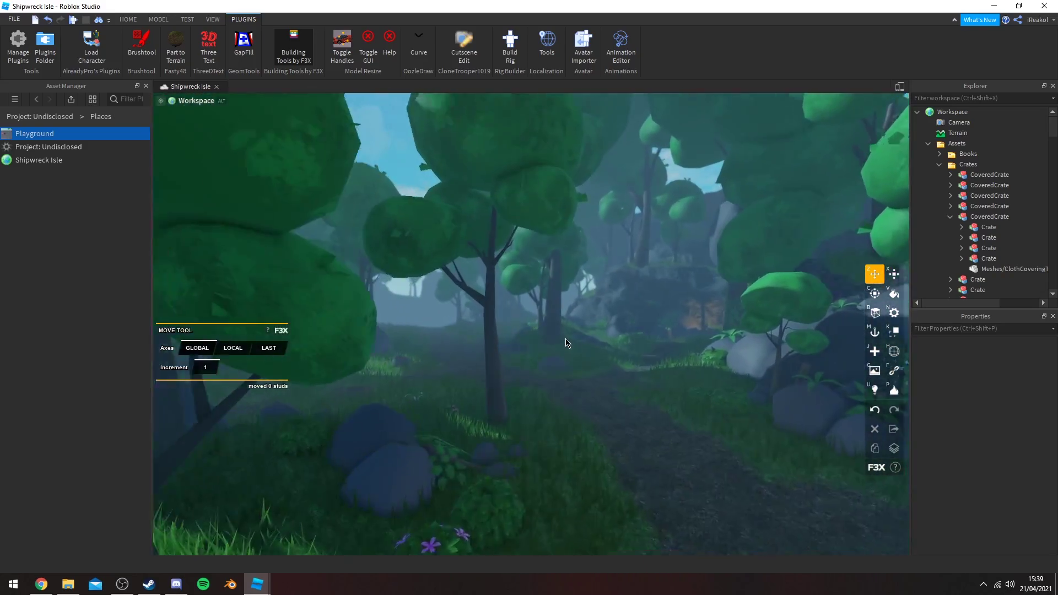
key("w")
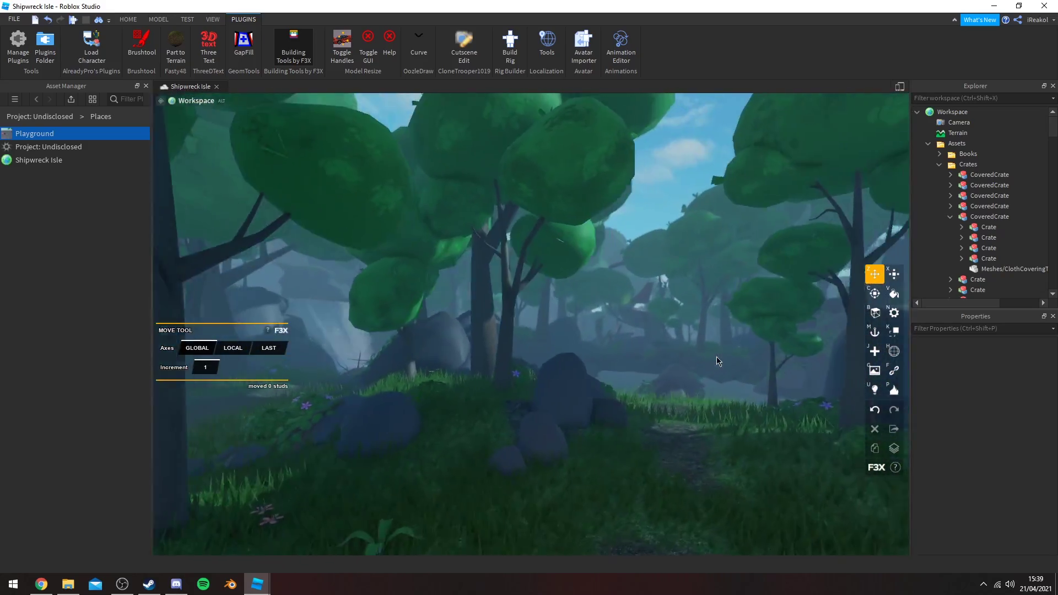
key("w")
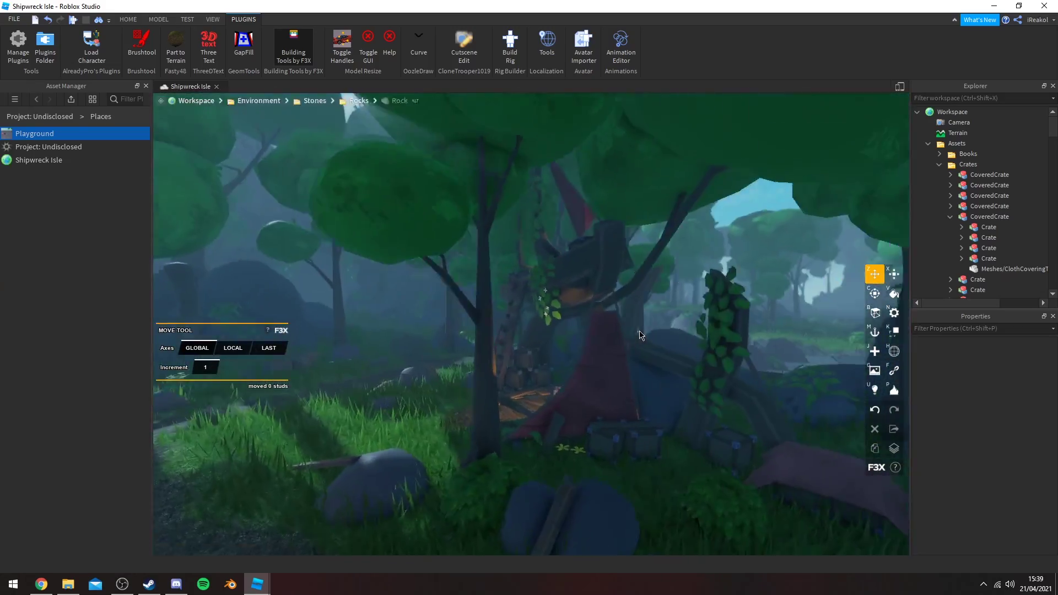
key("s")
right_click_drag(640, 331, 633, 320)
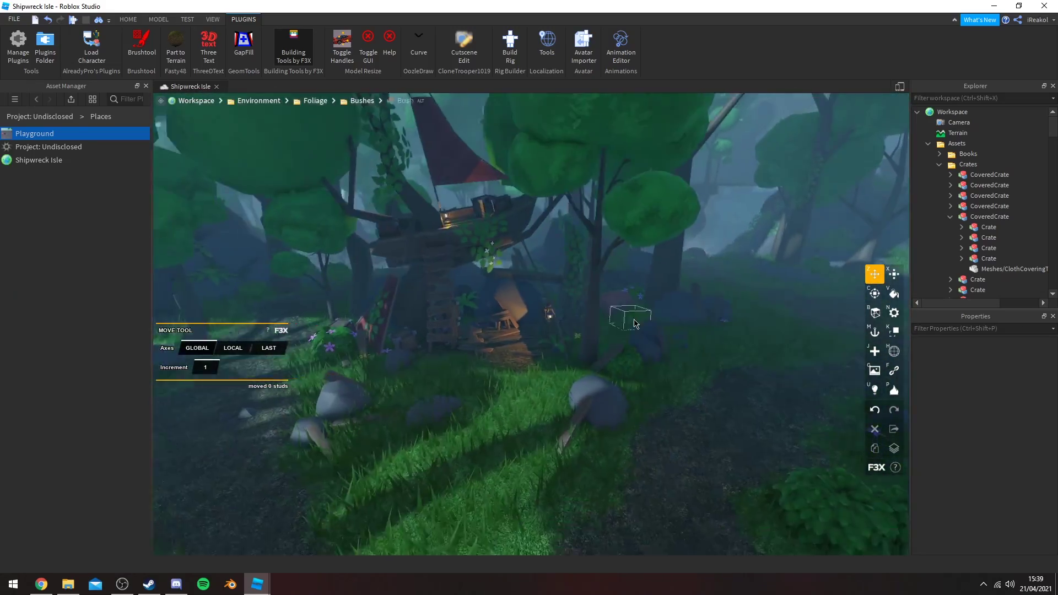